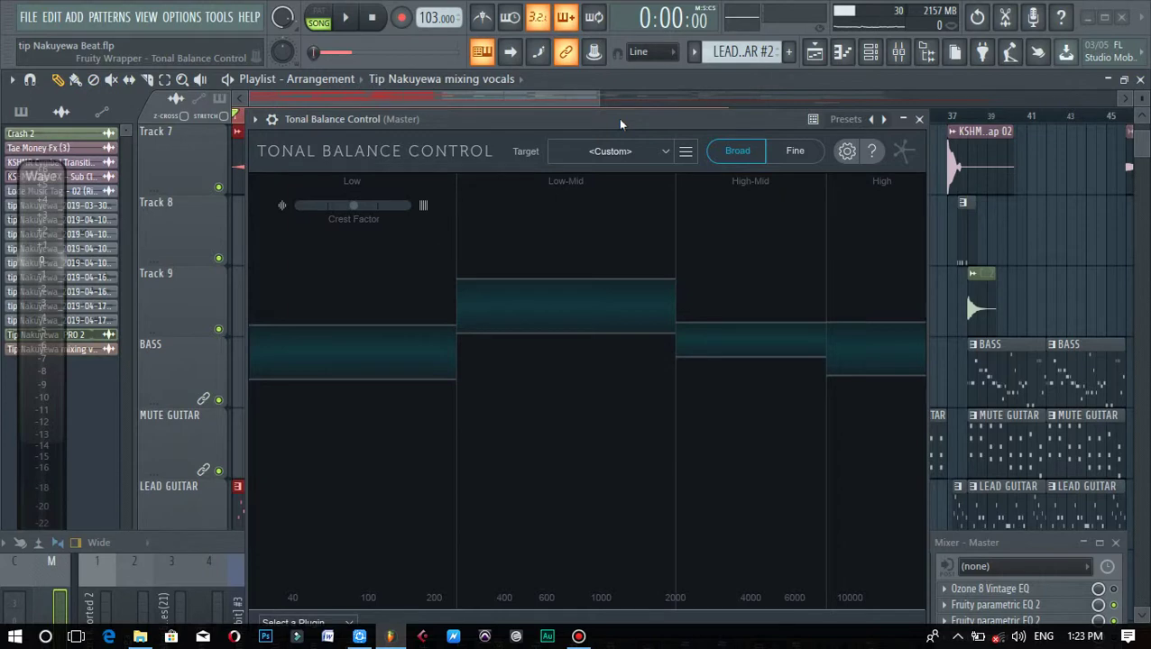
Start song playback and close the Tonal Balance Control window to uncover the playlist.
drag(618, 118, 653, 282)
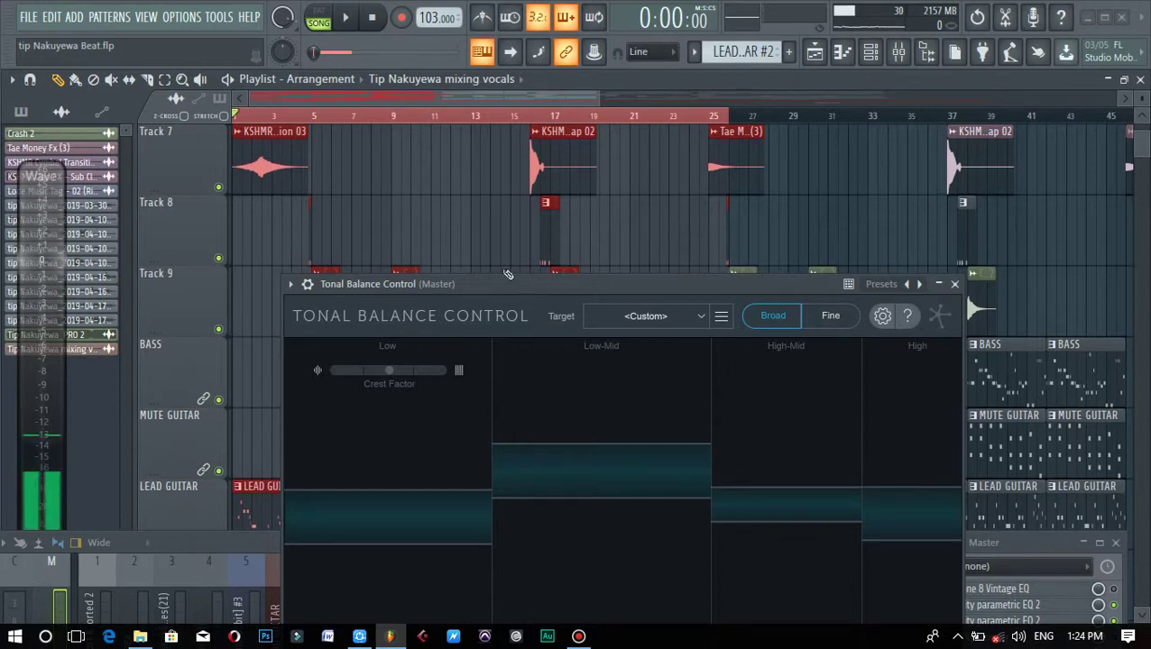
click(353, 23)
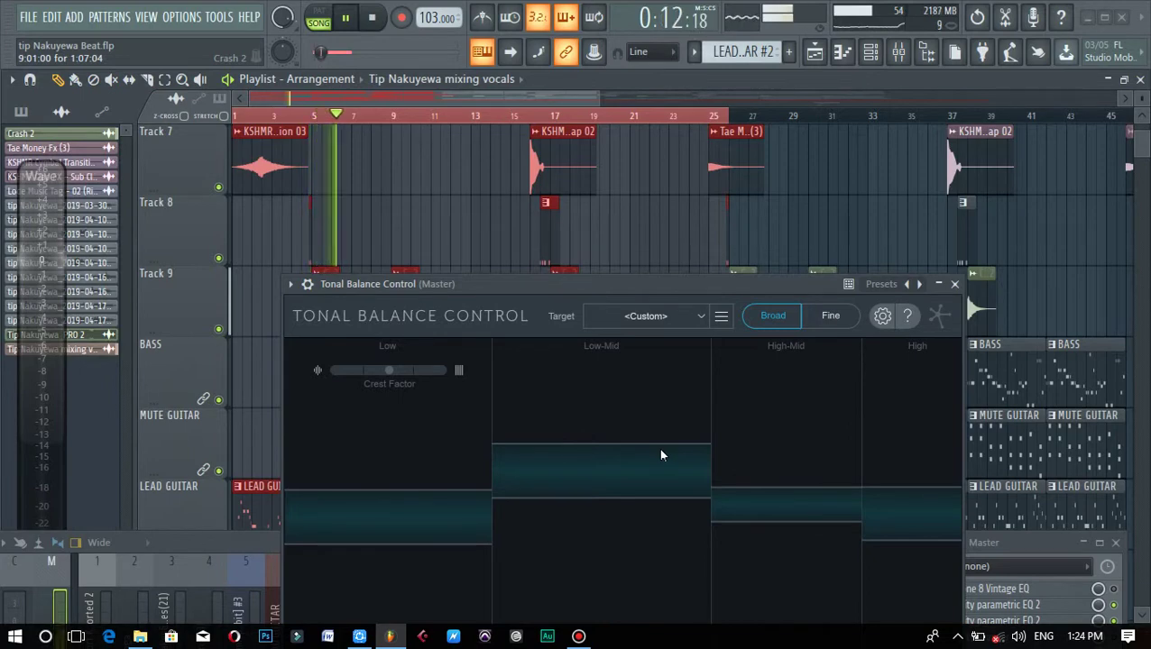
click(954, 284)
Look through the playlist's drum, instrument and vocal tracks while the song plays, with no clips selected.
scroll(805, 209, down, 3)
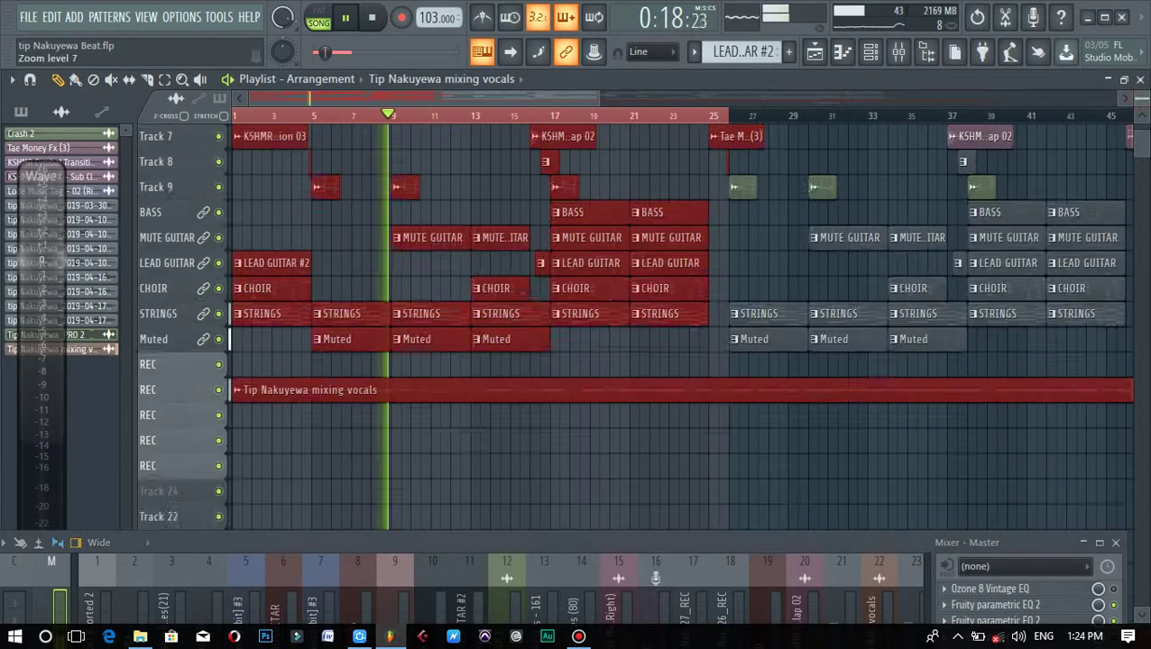
scroll(806, 209, up, 1)
scroll(805, 209, up, 1)
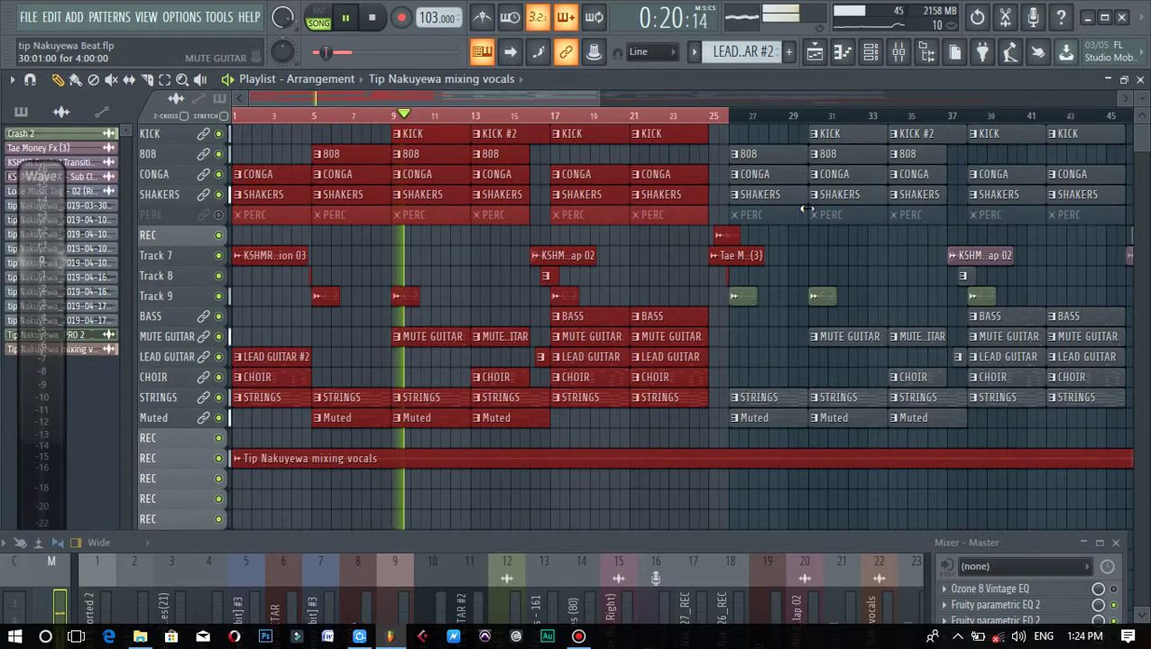
click(674, 277)
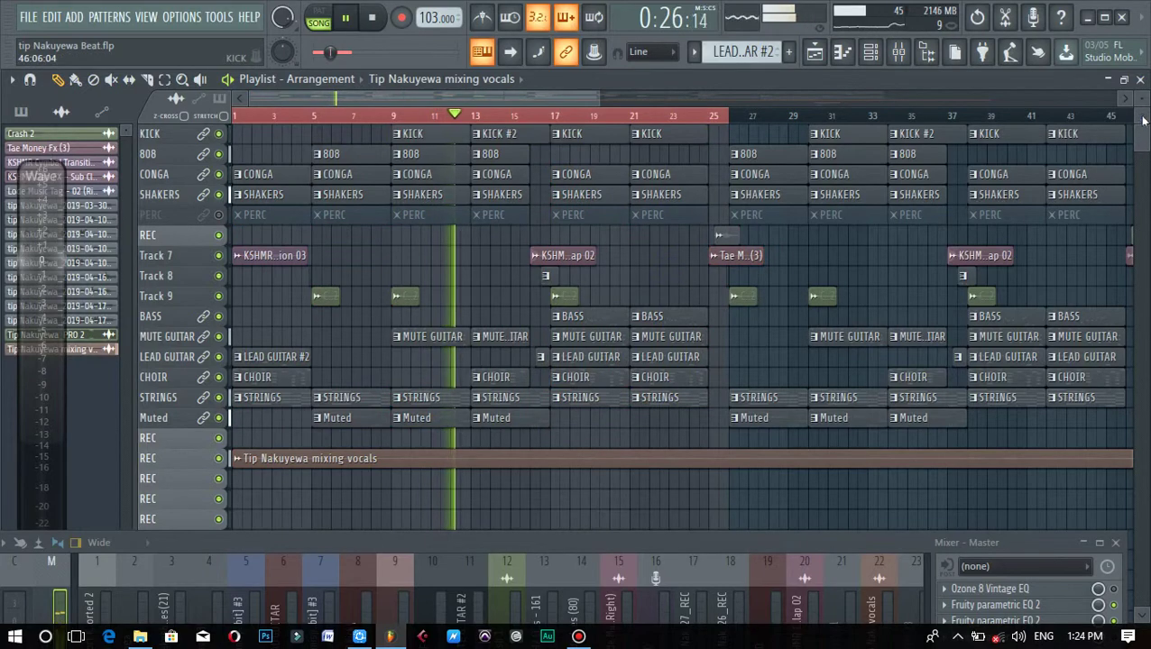
scroll(1100, 186, up, 3)
scroll(726, 512, up, 4)
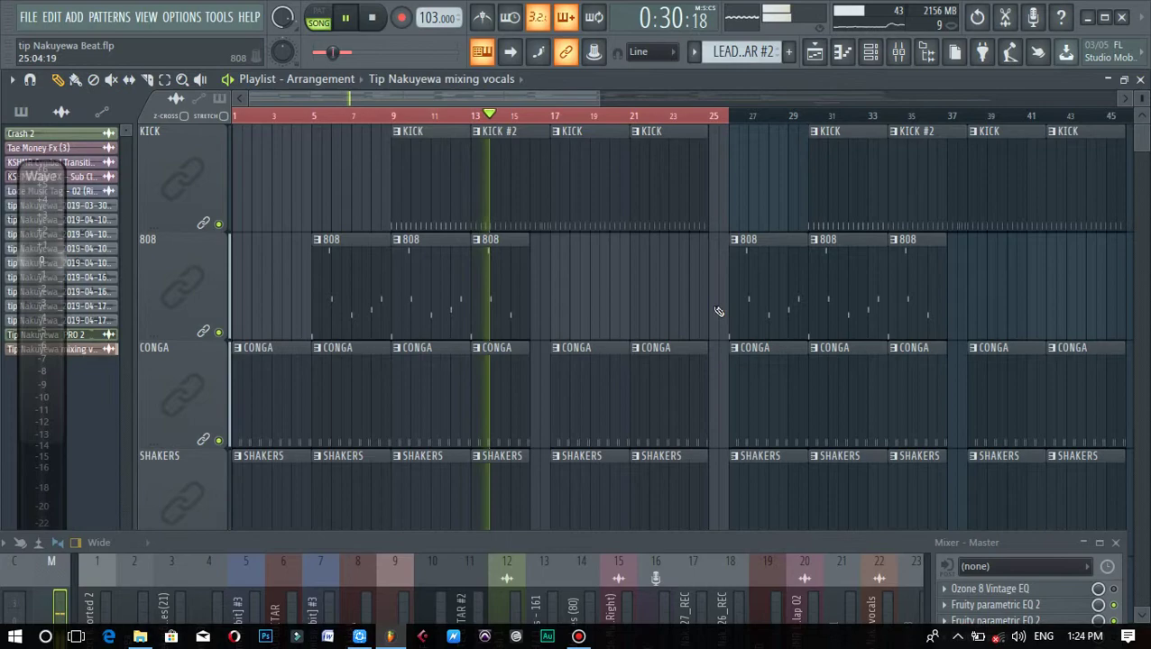
scroll(726, 313, down, 8)
scroll(719, 312, down, 6)
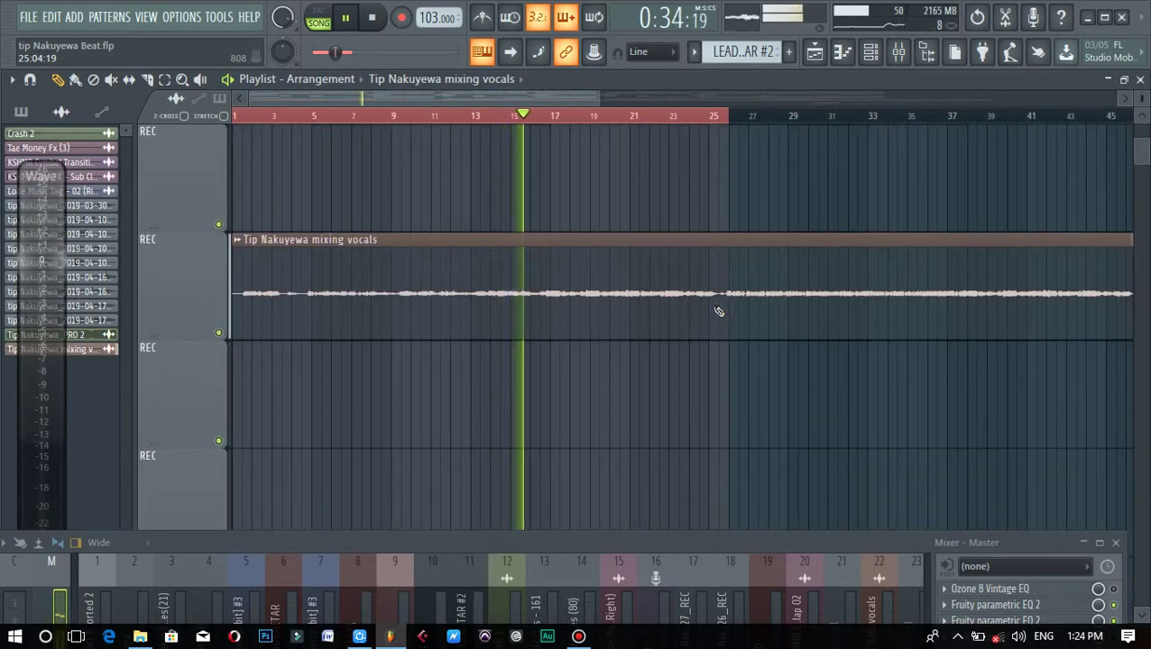
scroll(672, 222, up, 6)
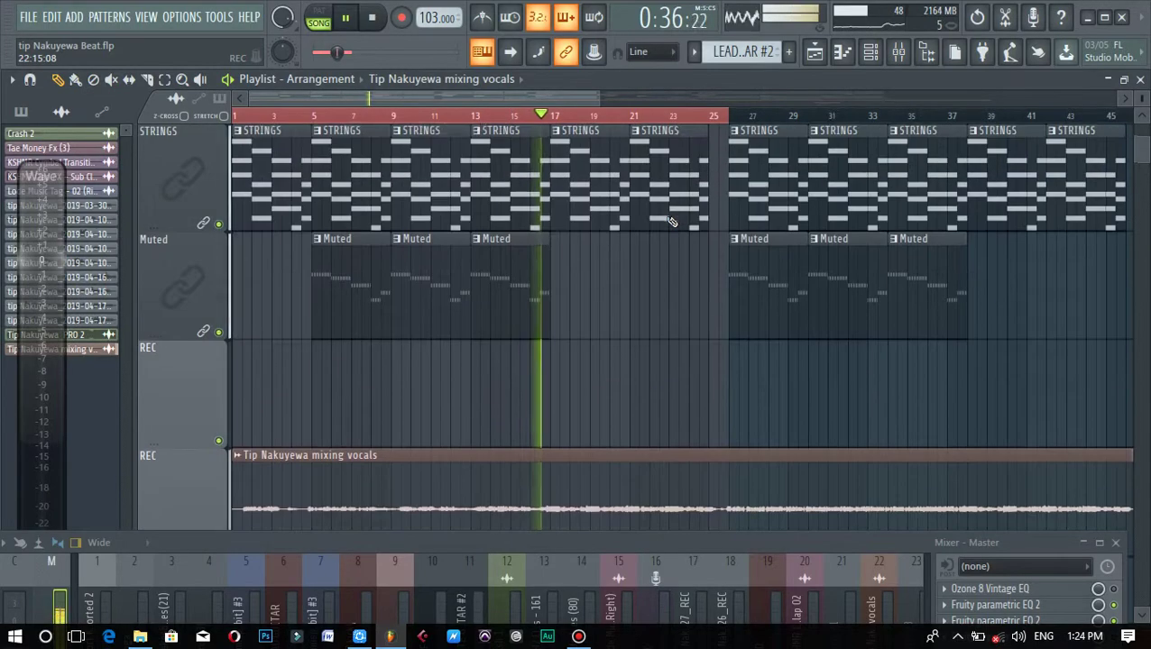
scroll(671, 221, down, 10)
scroll(672, 222, up, 3)
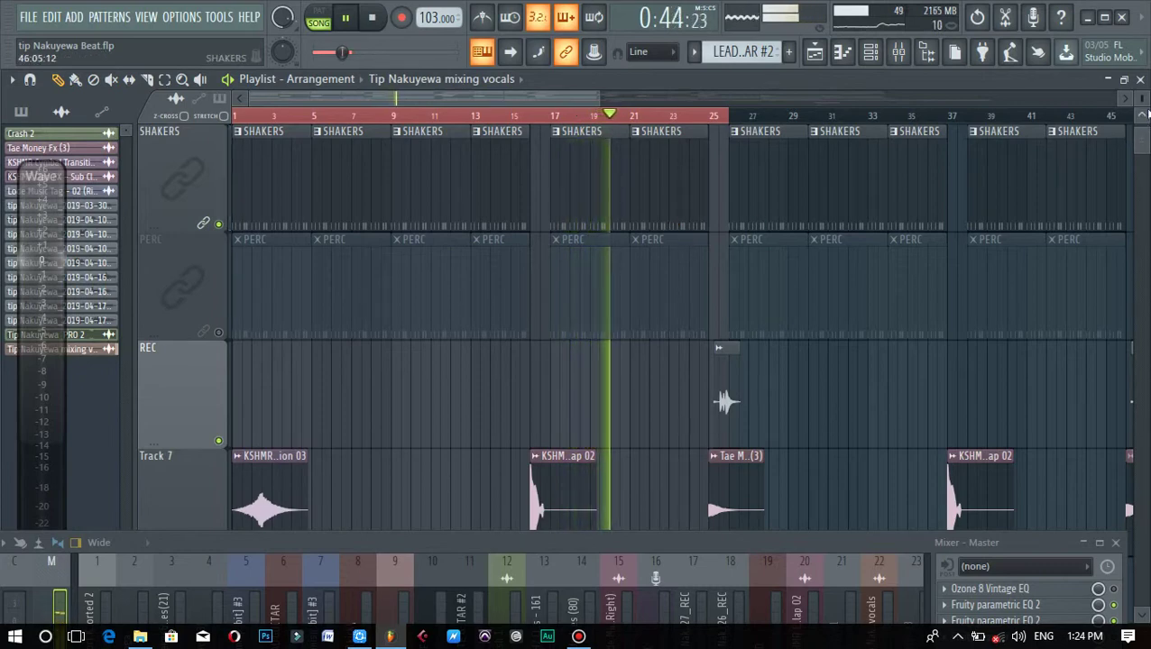
scroll(841, 320, down, 12)
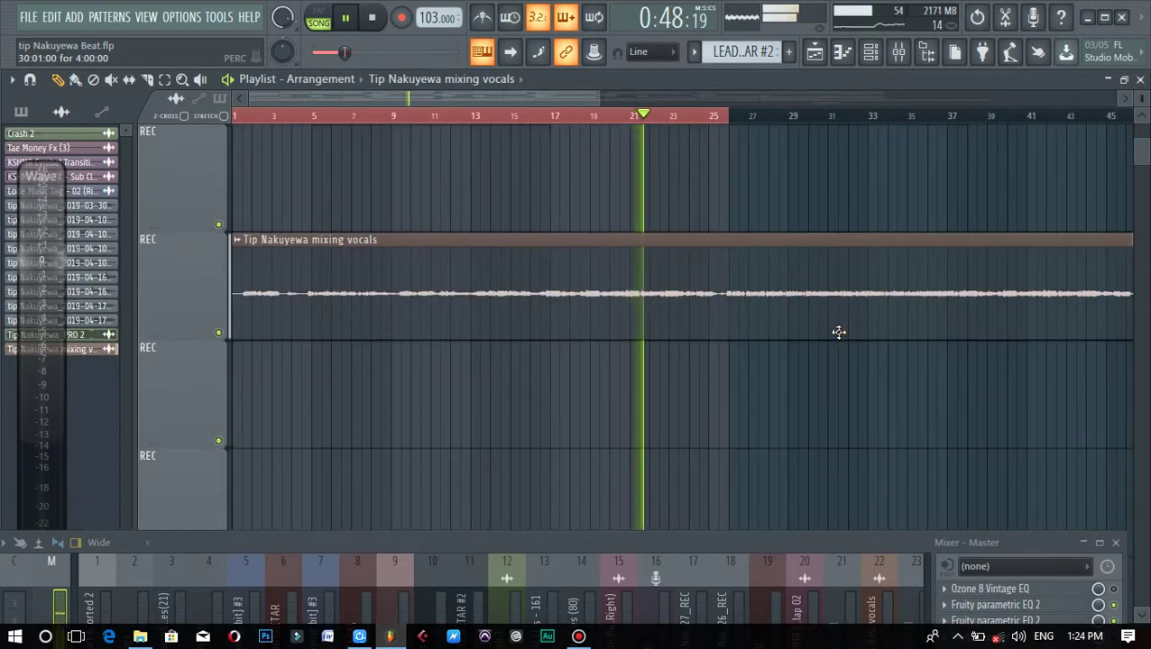
Stop the song and reposition the mixer so the Master channel's effect slots and faders are in view.
drag(331, 542, 335, 423)
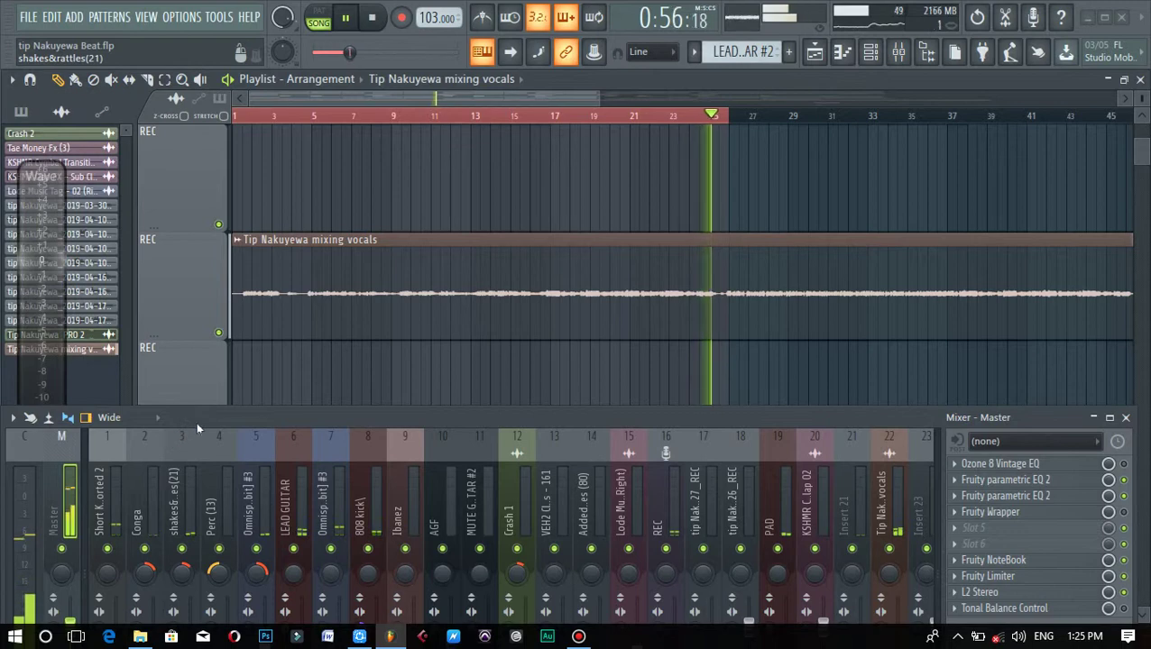
key(space)
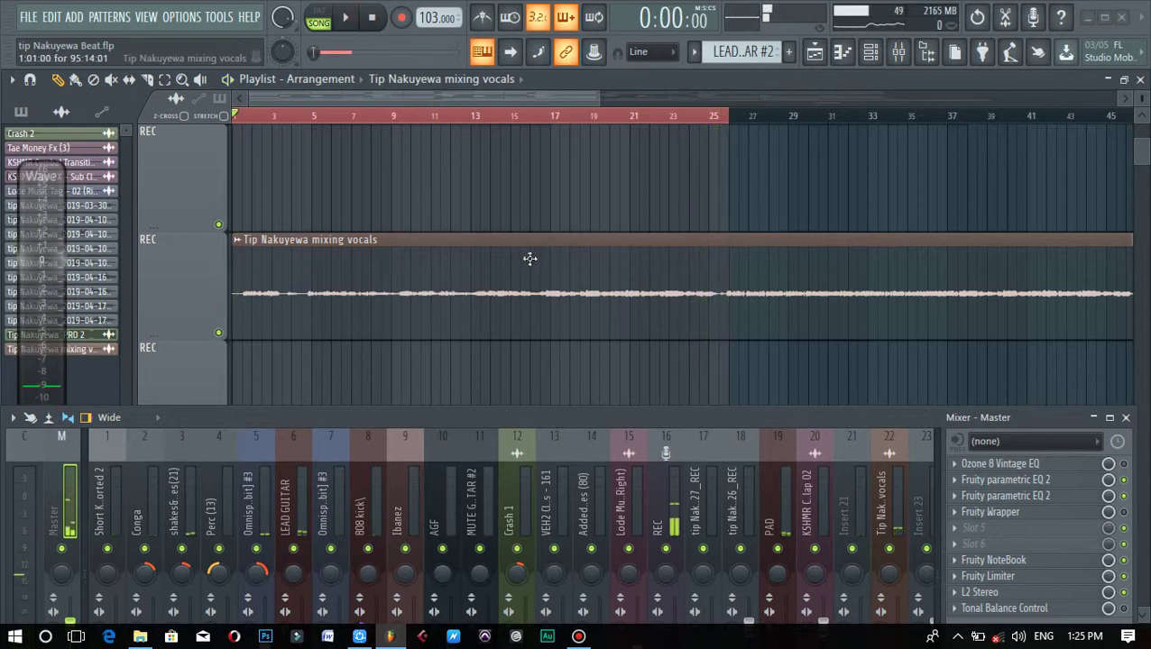
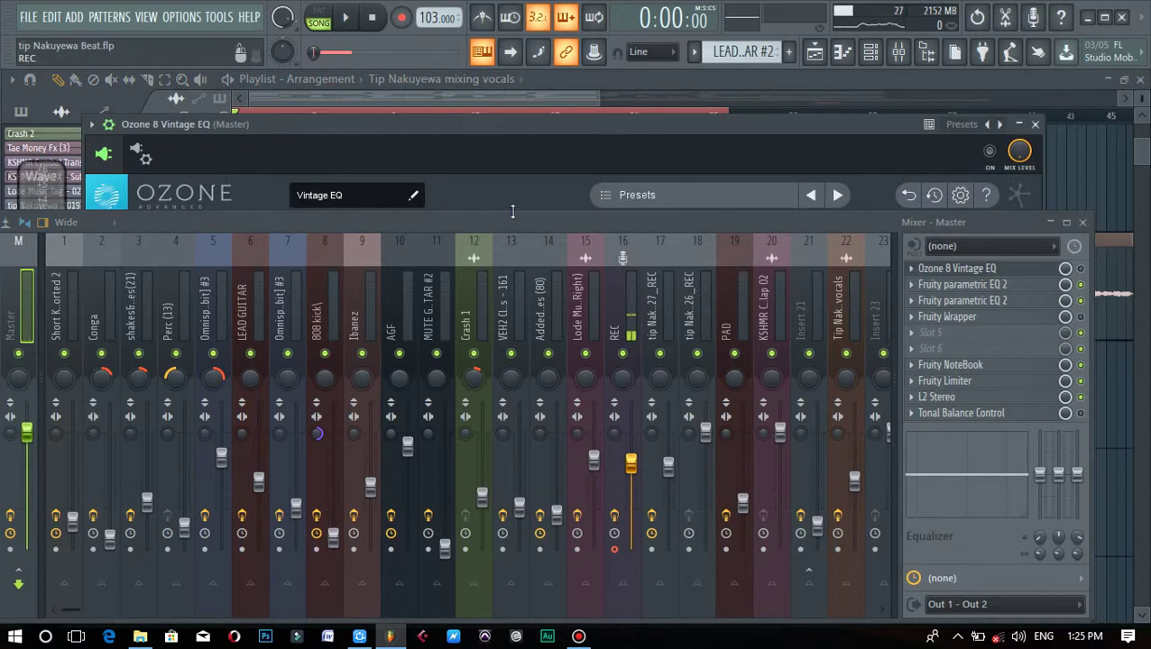
drag(511, 225, 518, 524)
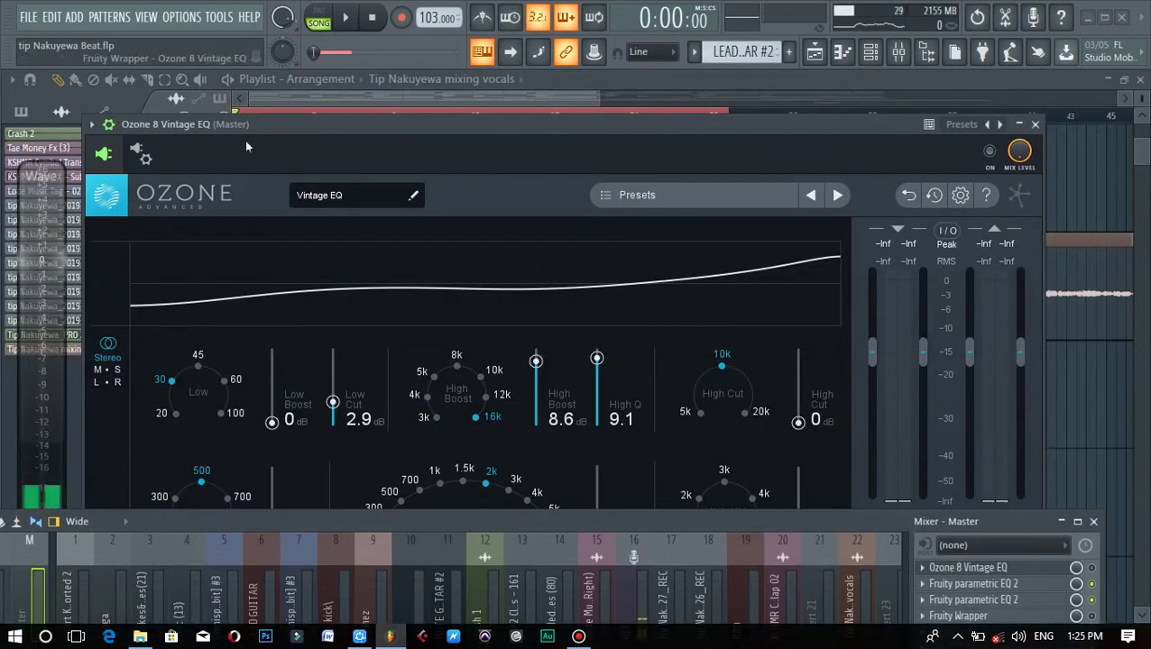
drag(559, 523, 570, 233)
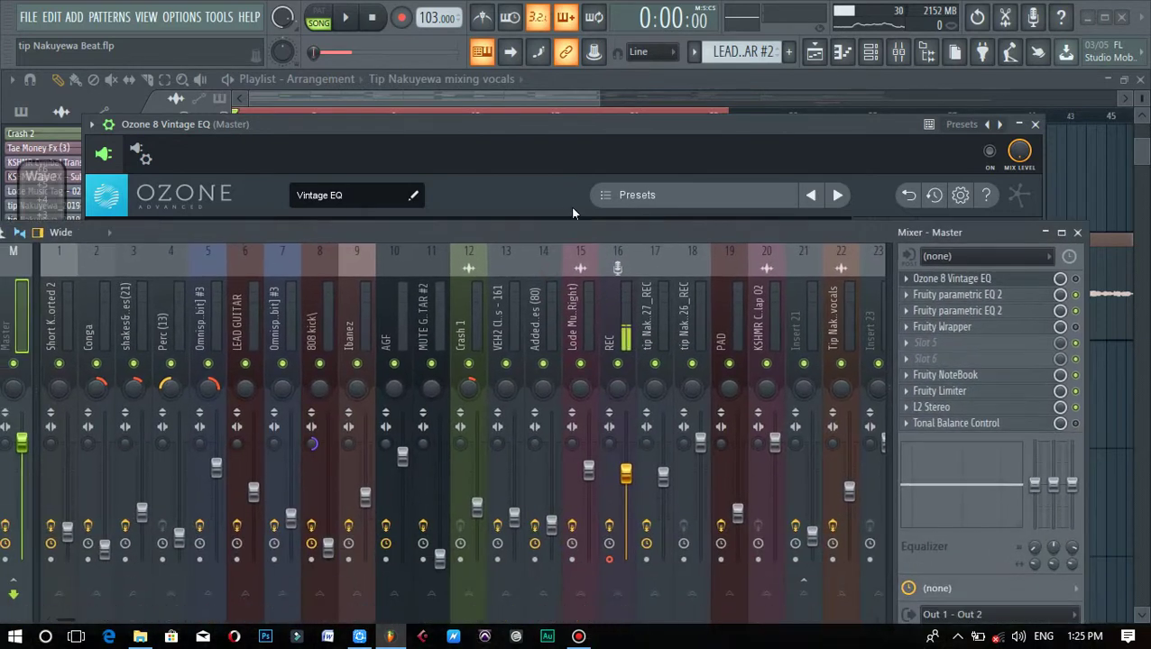
Open Tonal Balance Control on the Master channel, enable it and Ozone 8 Vintage EQ, and close the mixer.
click(950, 424)
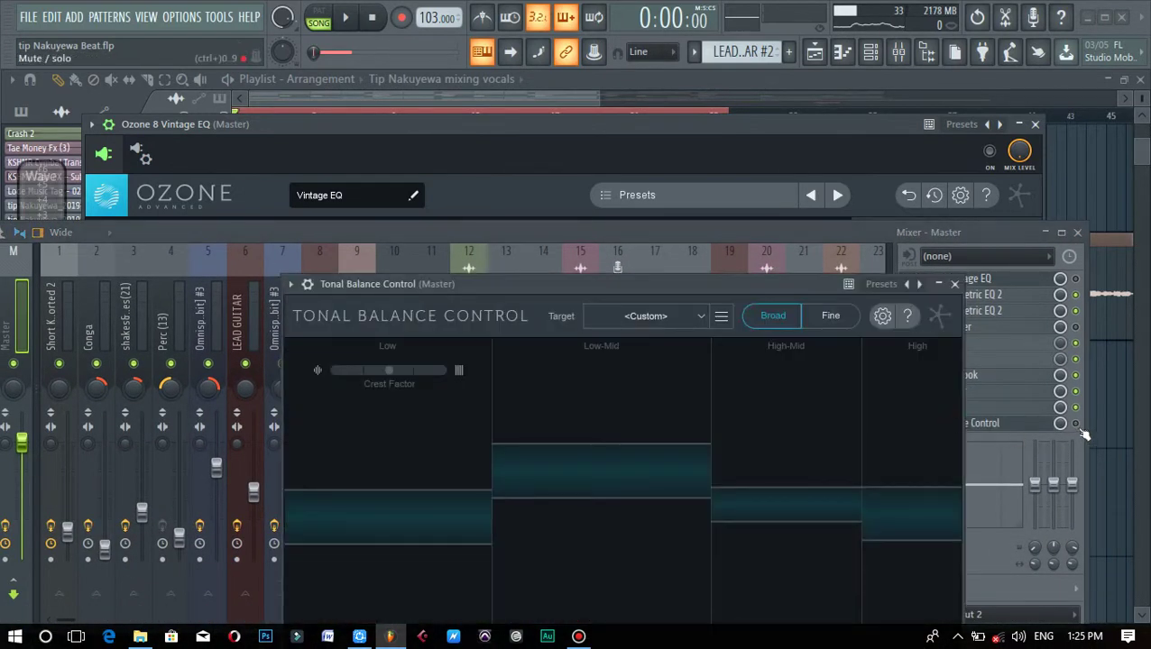
click(1075, 423)
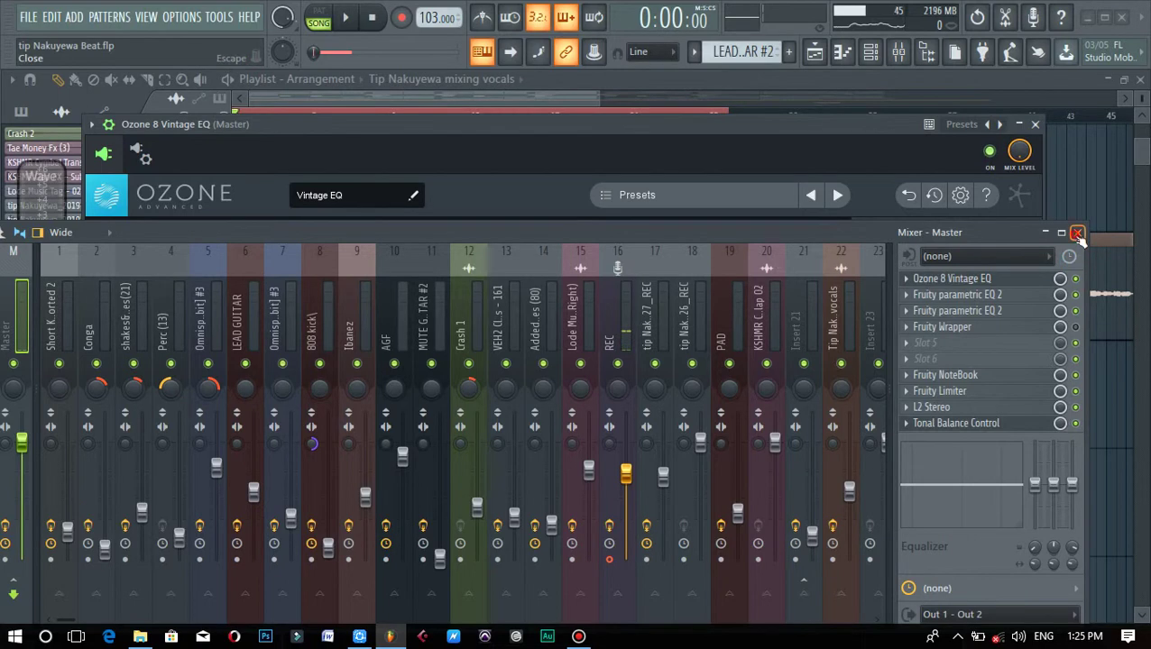
click(1077, 233)
Close the Ozone 8 Vintage EQ window and place Tonal Balance Control over the lower part of the playlist.
drag(530, 284, 344, 106)
click(439, 132)
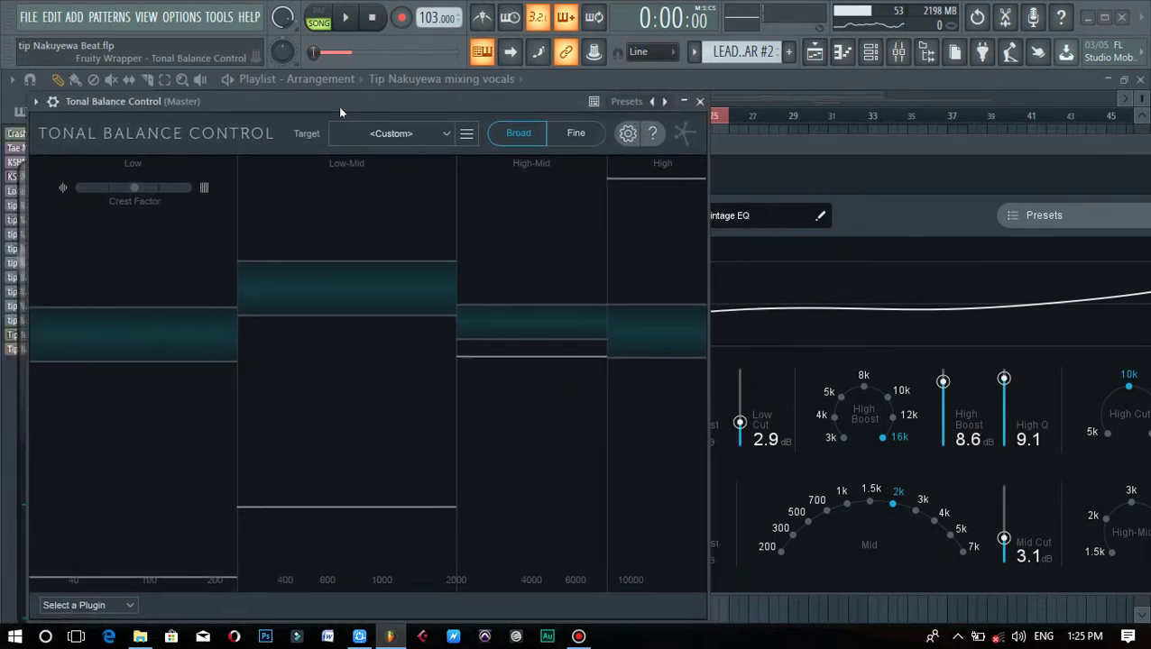
drag(744, 147, 804, 141)
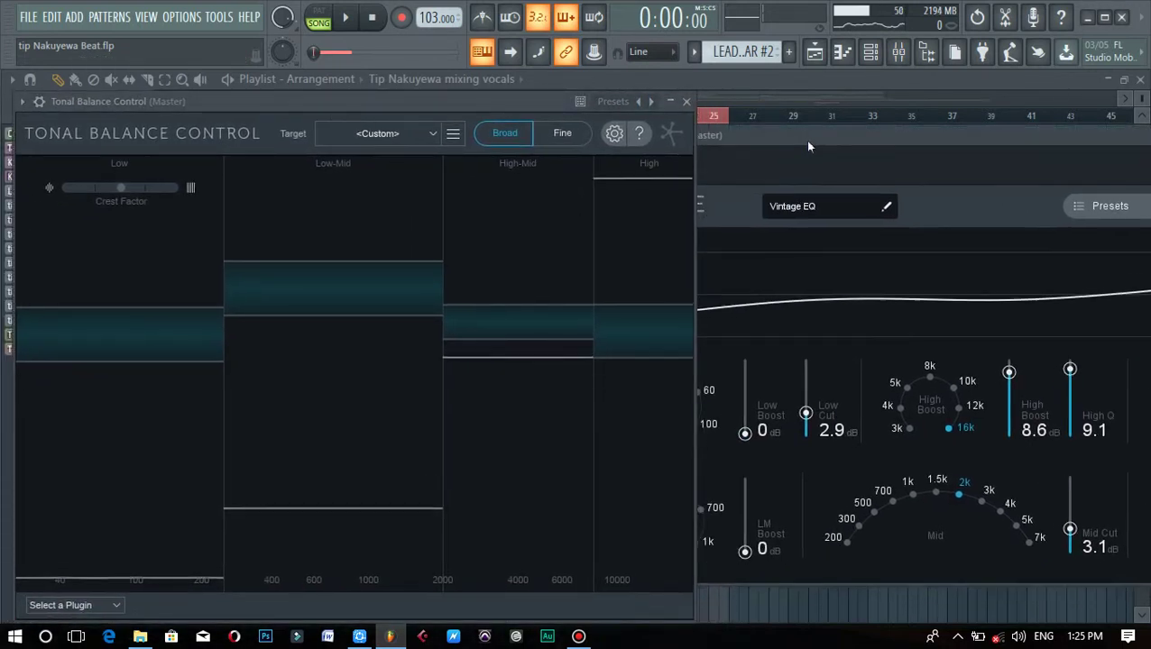
click(679, 78)
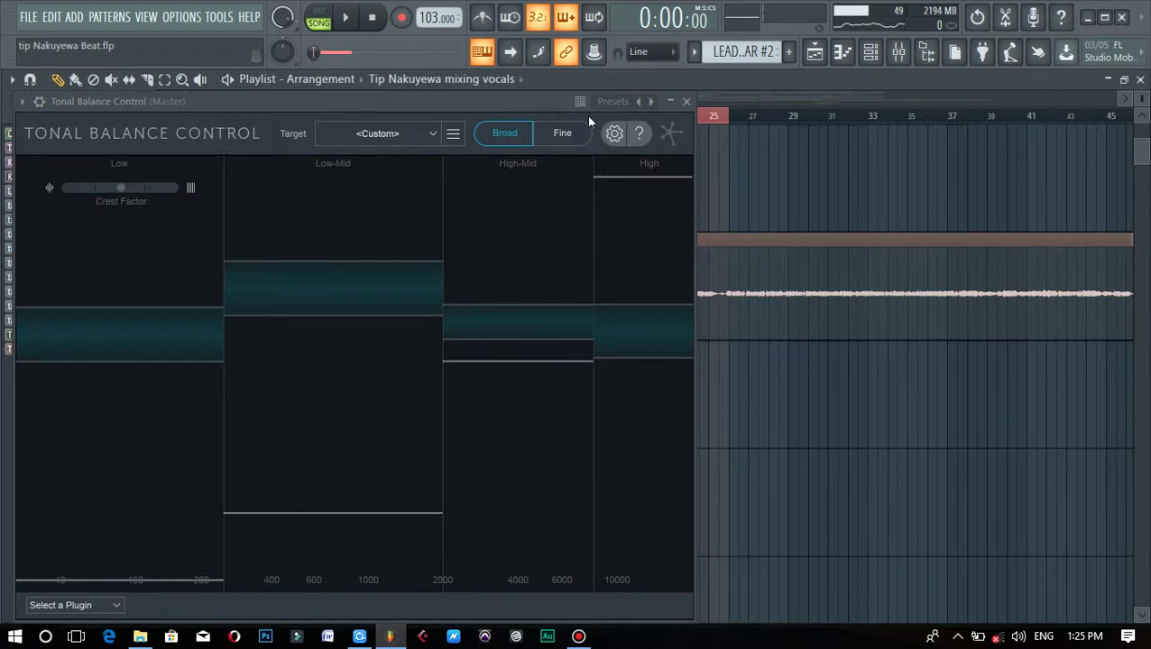
drag(544, 104, 728, 318)
Test playback from around bar 17 and select bars 17 to 25 in the playlist timeline.
scroll(649, 267, up, 5)
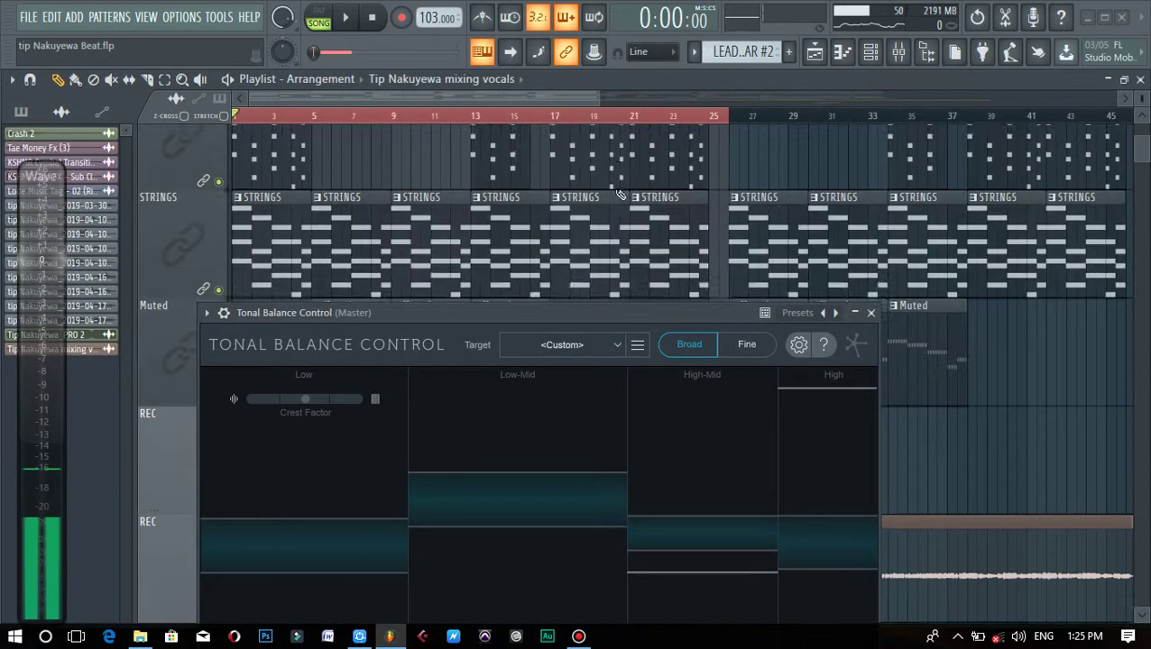
scroll(560, 141, up, 3)
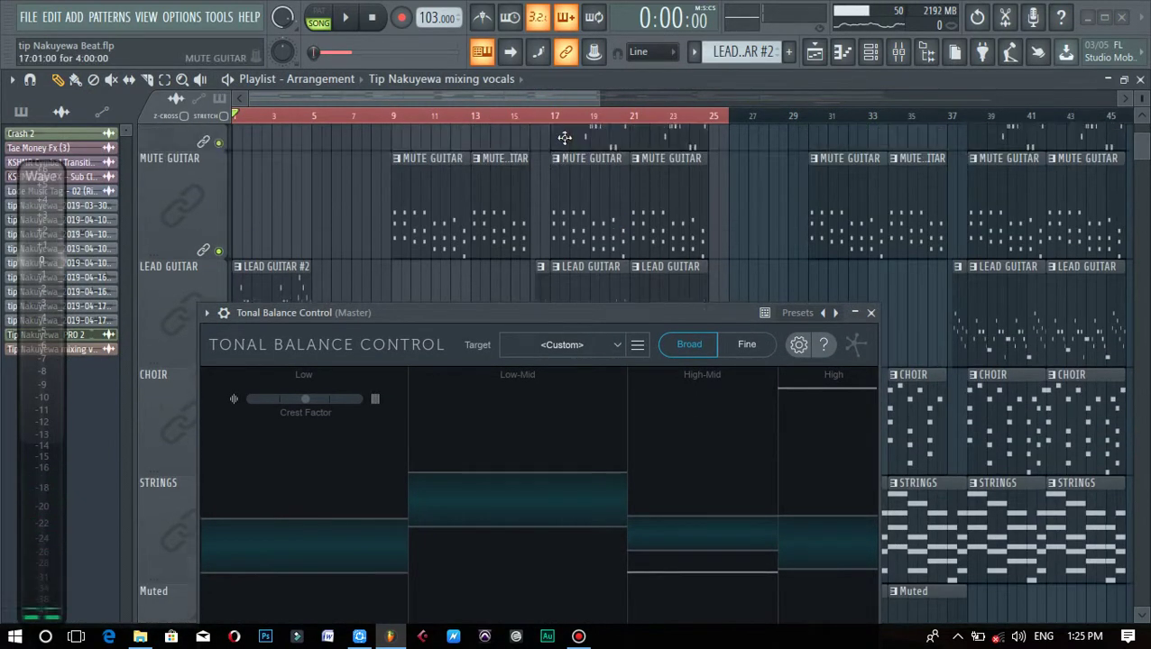
scroll(565, 135, down, 4)
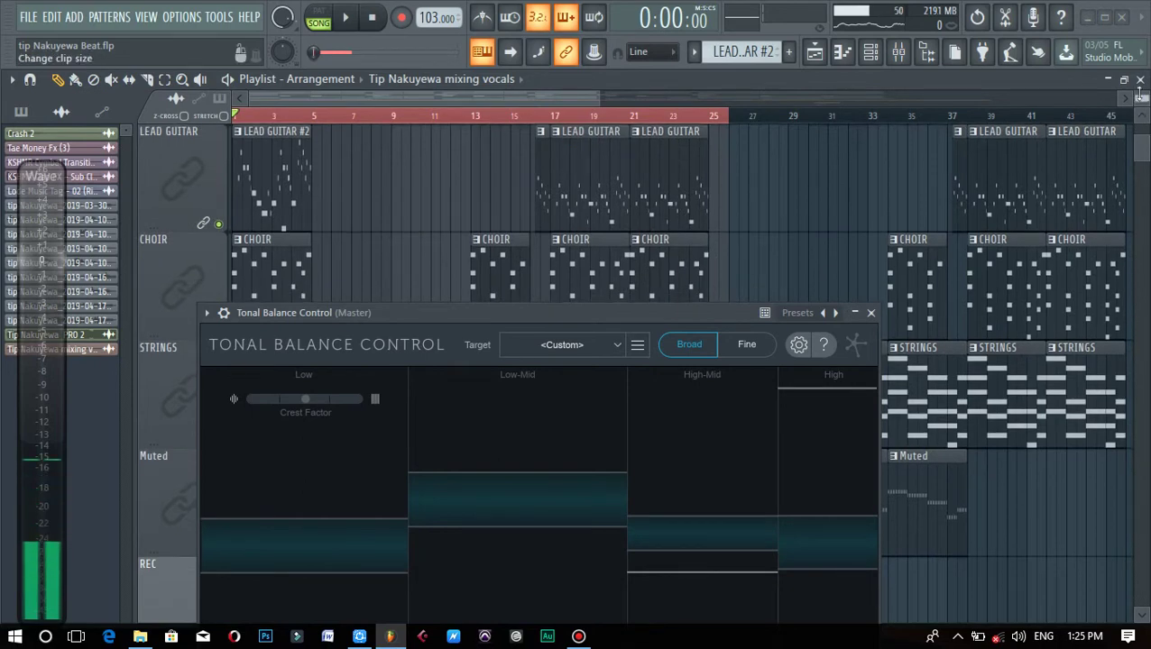
scroll(568, 138, down, 3)
scroll(553, 128, down, 2)
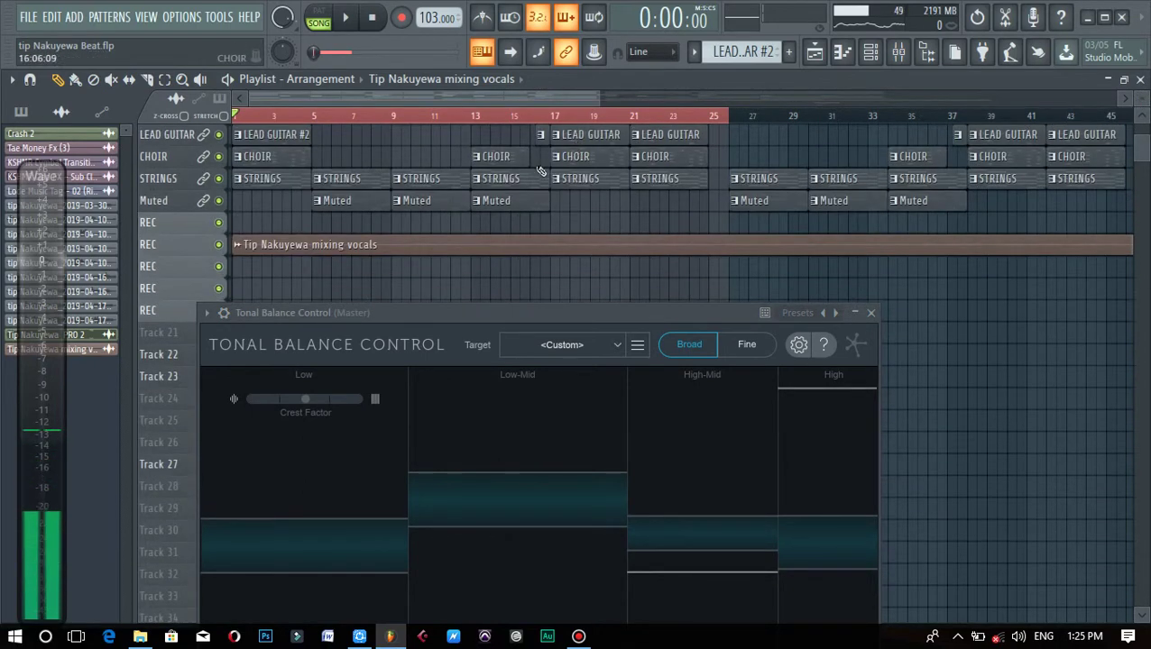
scroll(553, 127, up, 3)
scroll(553, 127, up, 3)
scroll(427, 136, down, 4)
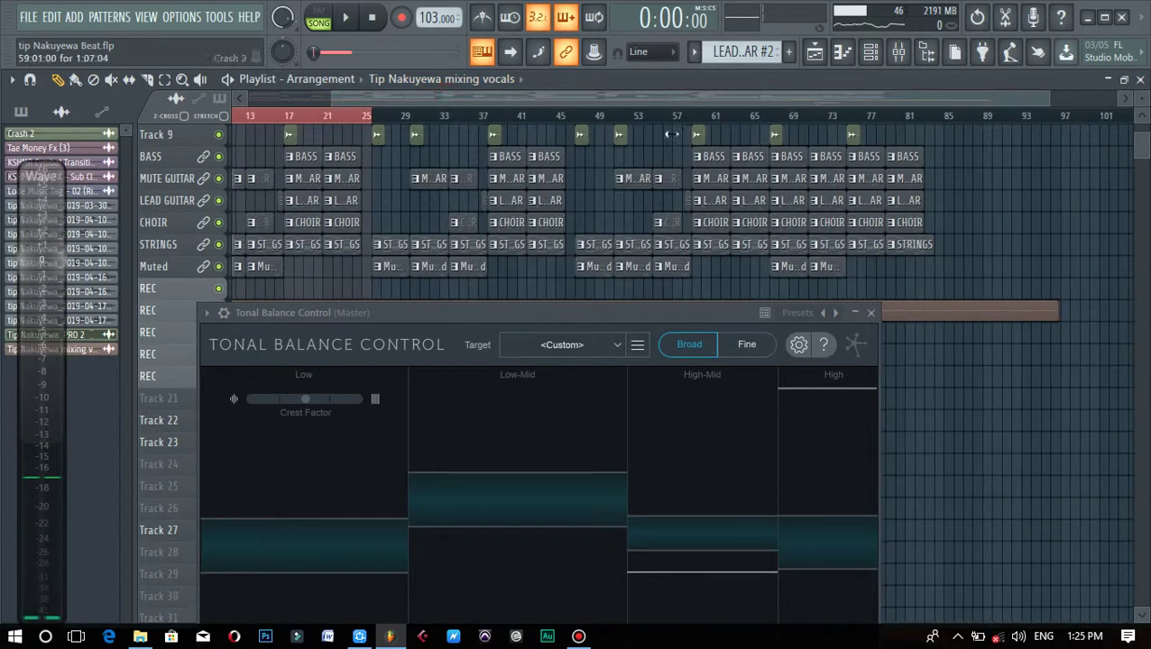
scroll(428, 136, up, 3)
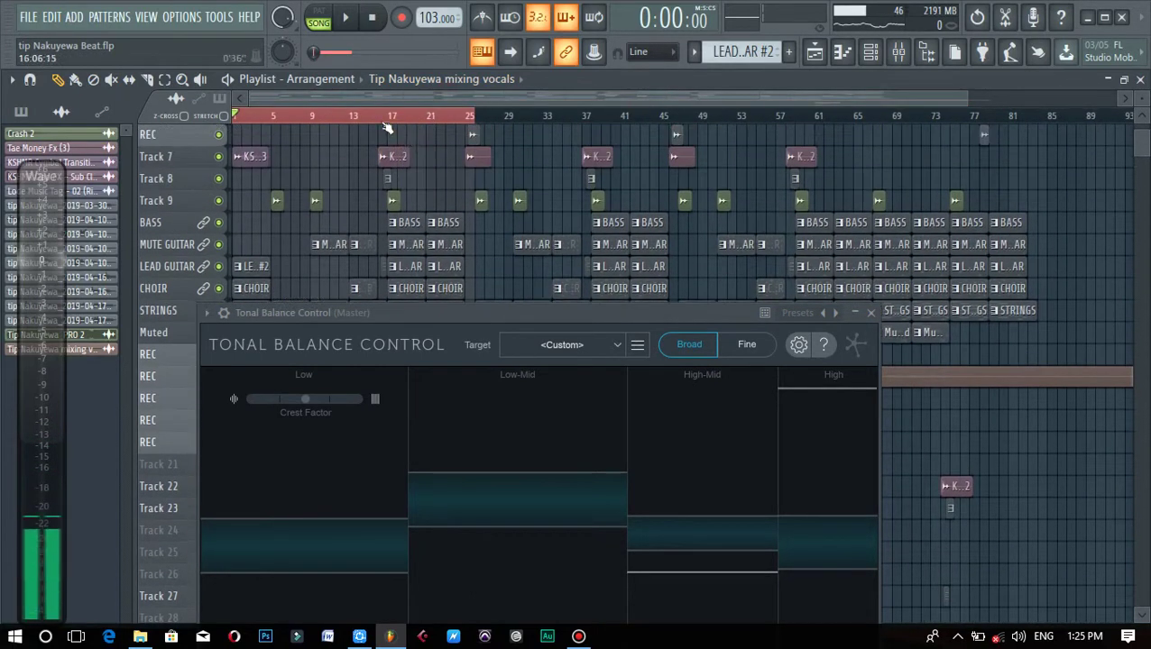
click(389, 115)
key(space)
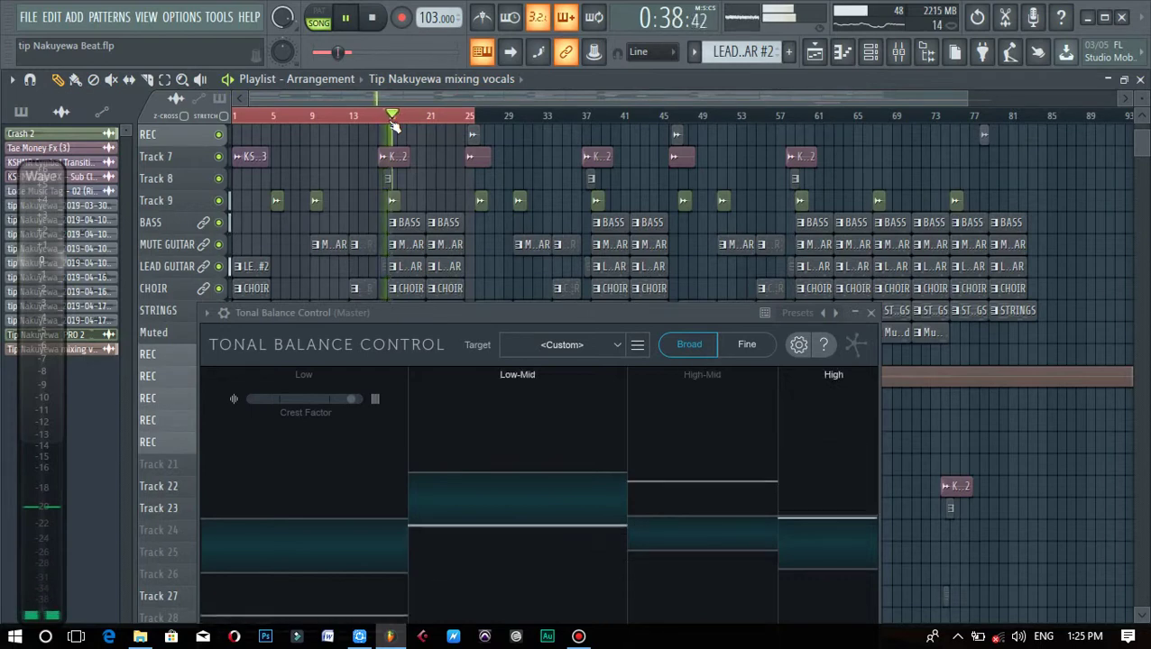
key(space)
drag(391, 115, 465, 137)
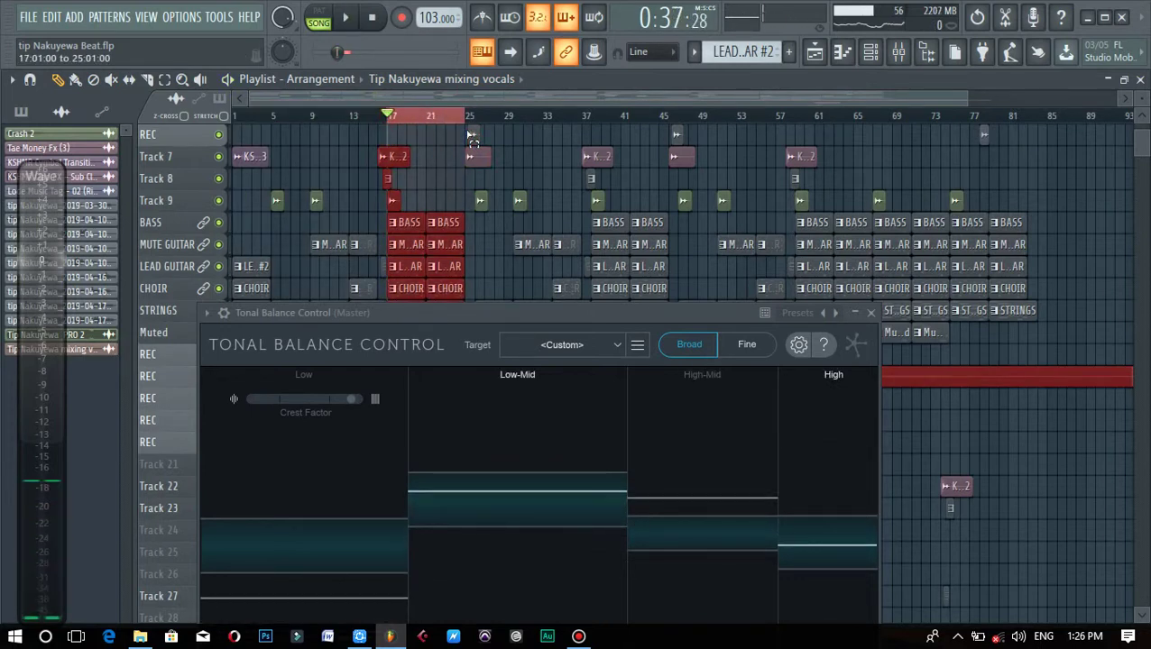
Open the mixer below the Tonal Balance Control window and review the Master channel's effect chain.
click(900, 52)
drag(584, 233, 569, 387)
drag(532, 316, 566, 160)
click(194, 389)
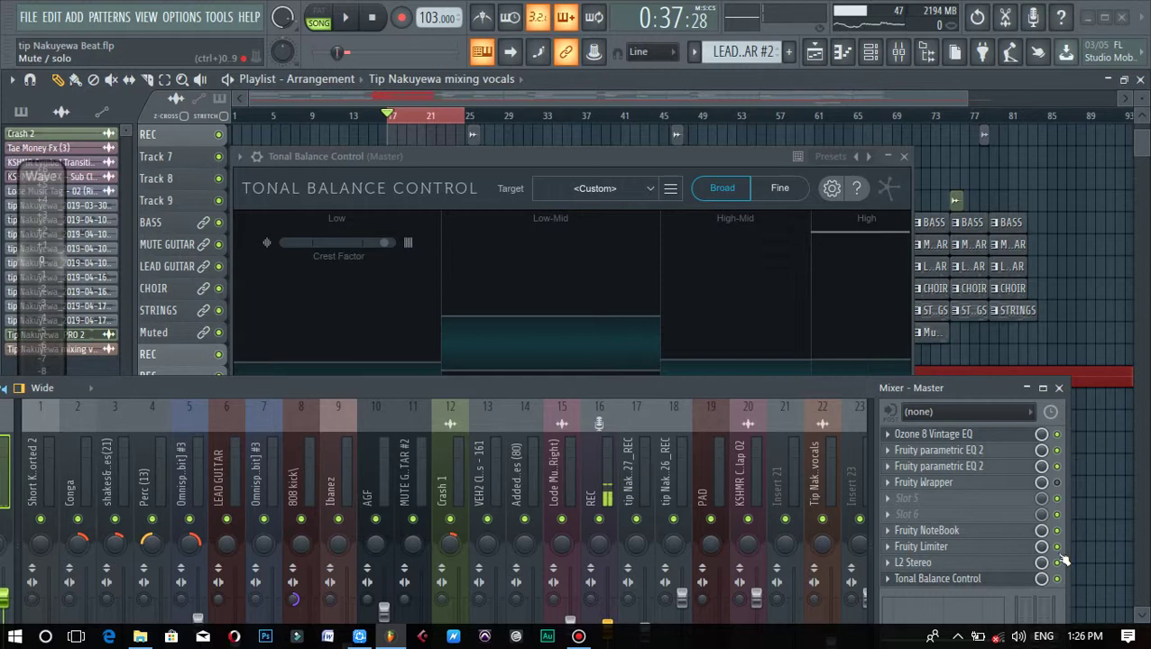
click(1058, 482)
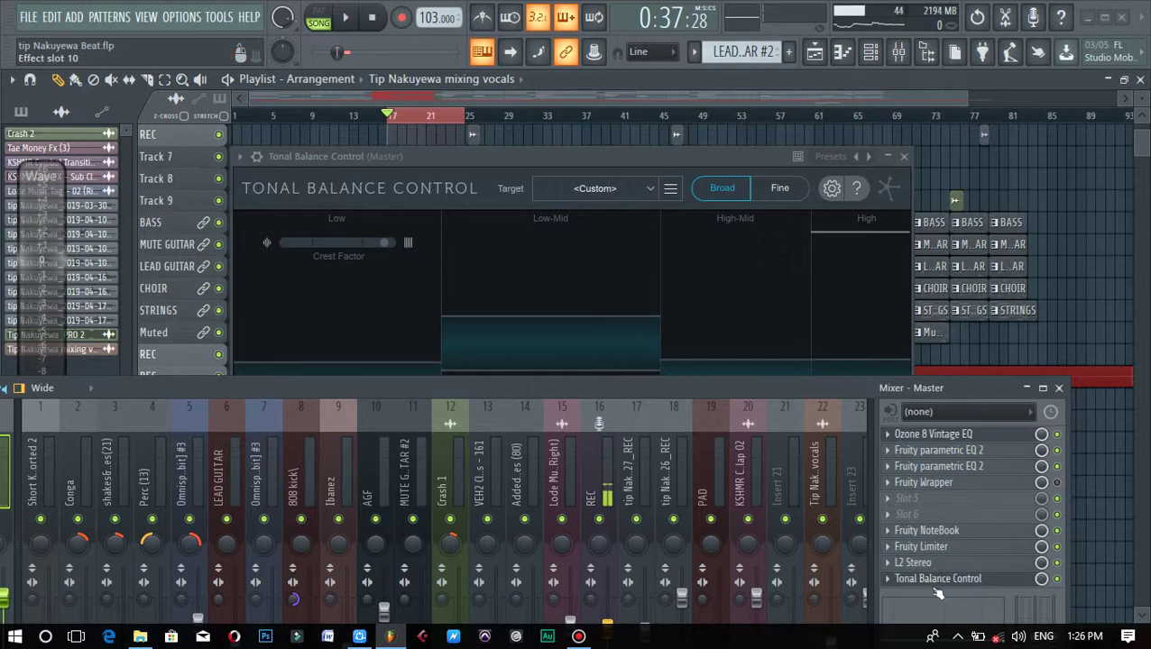
Bring Tonal Balance Control in front of the mixer and start creating a custom target curve from an audio file.
drag(744, 383, 738, 473)
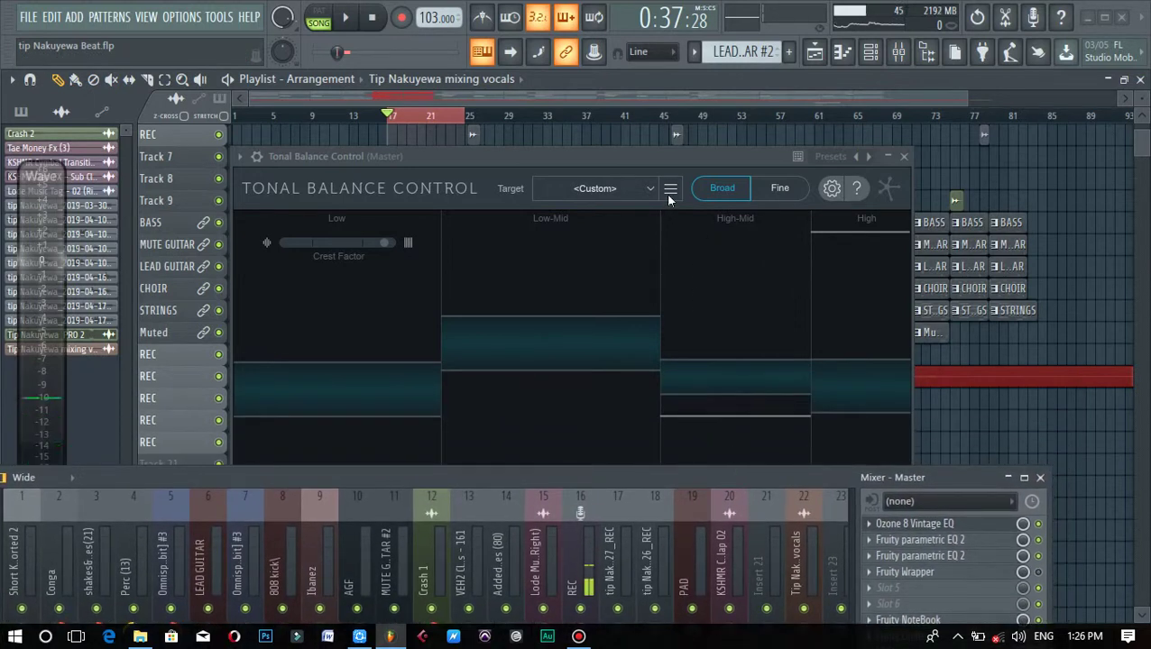
click(497, 217)
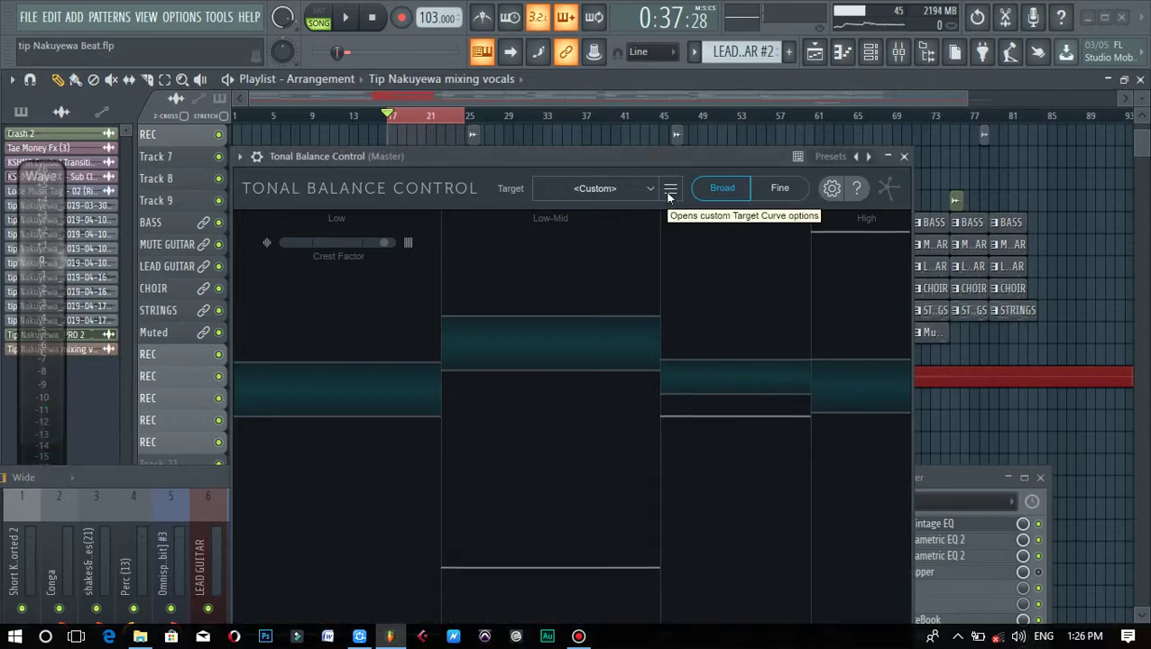
click(669, 193)
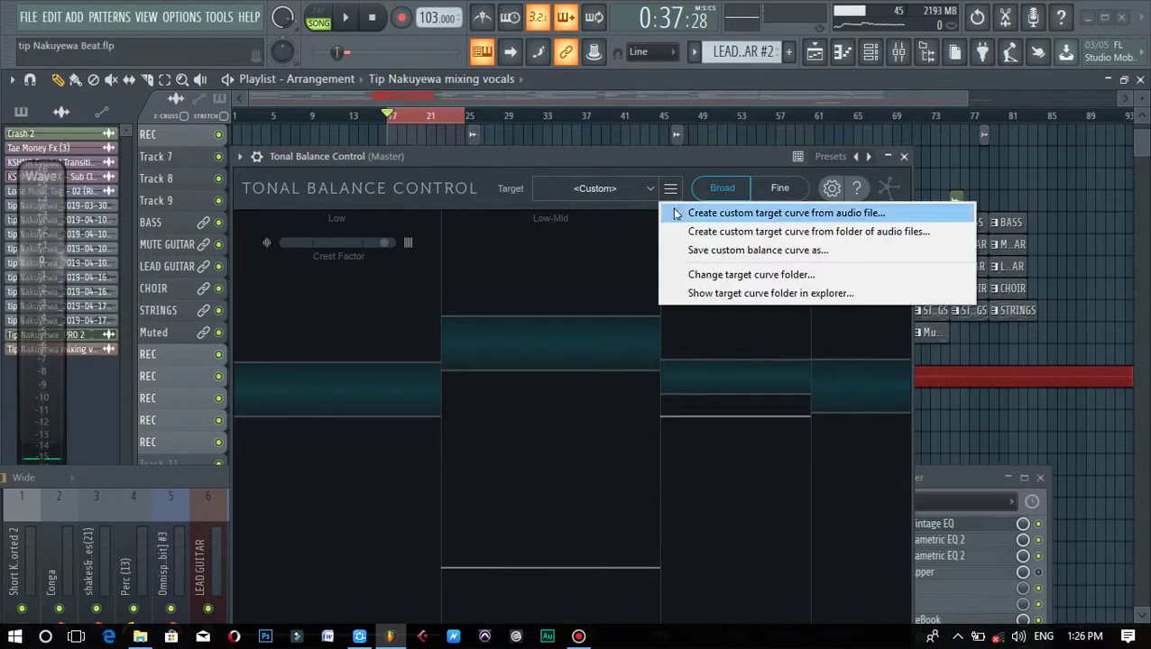
click(745, 222)
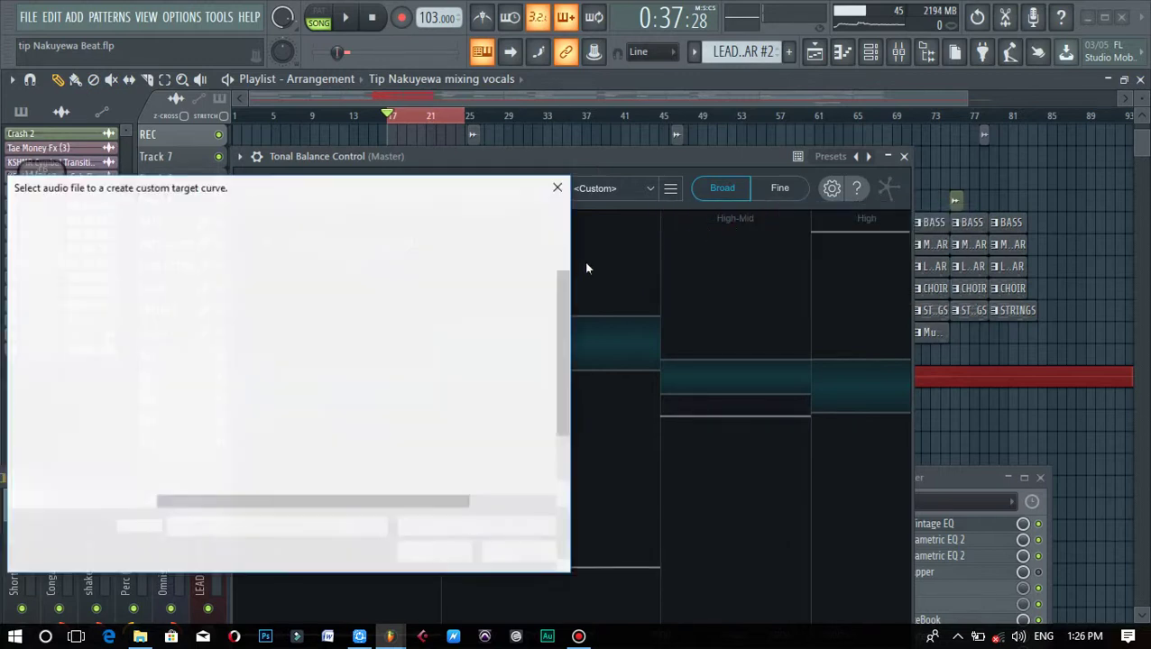
drag(287, 195, 582, 118)
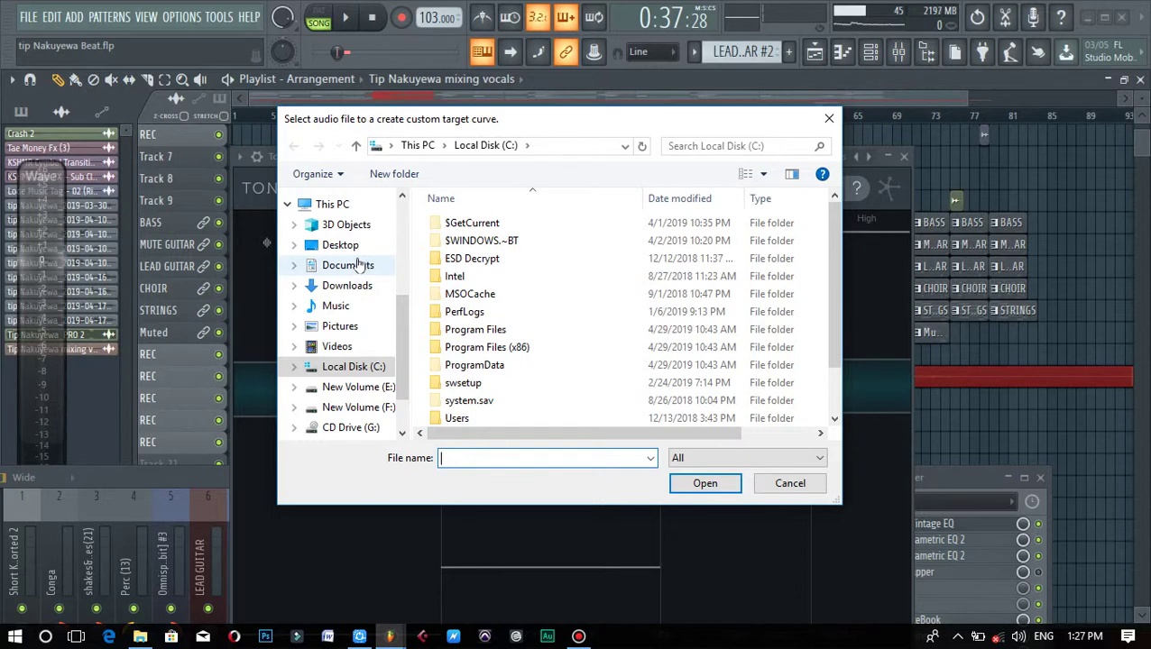
Load Chike-Out-of-Love from Downloads > SHAREit > HTC One_M8 > file as the custom target curve's audio file.
click(348, 285)
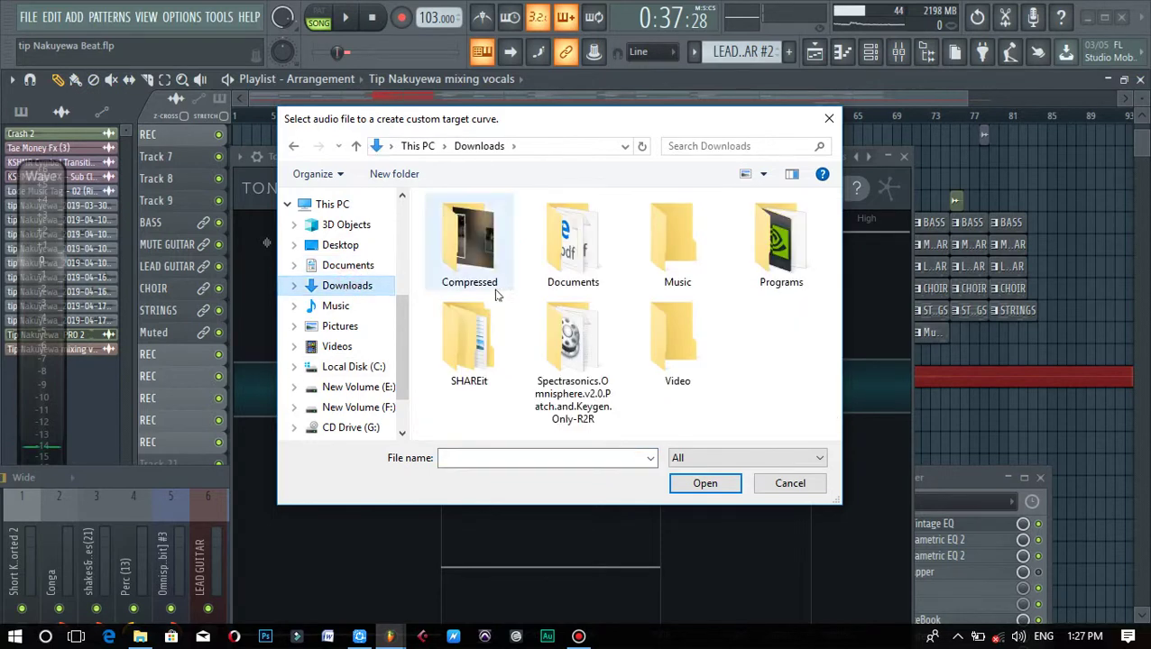
double_click(488, 335)
click(485, 227)
double_click(485, 227)
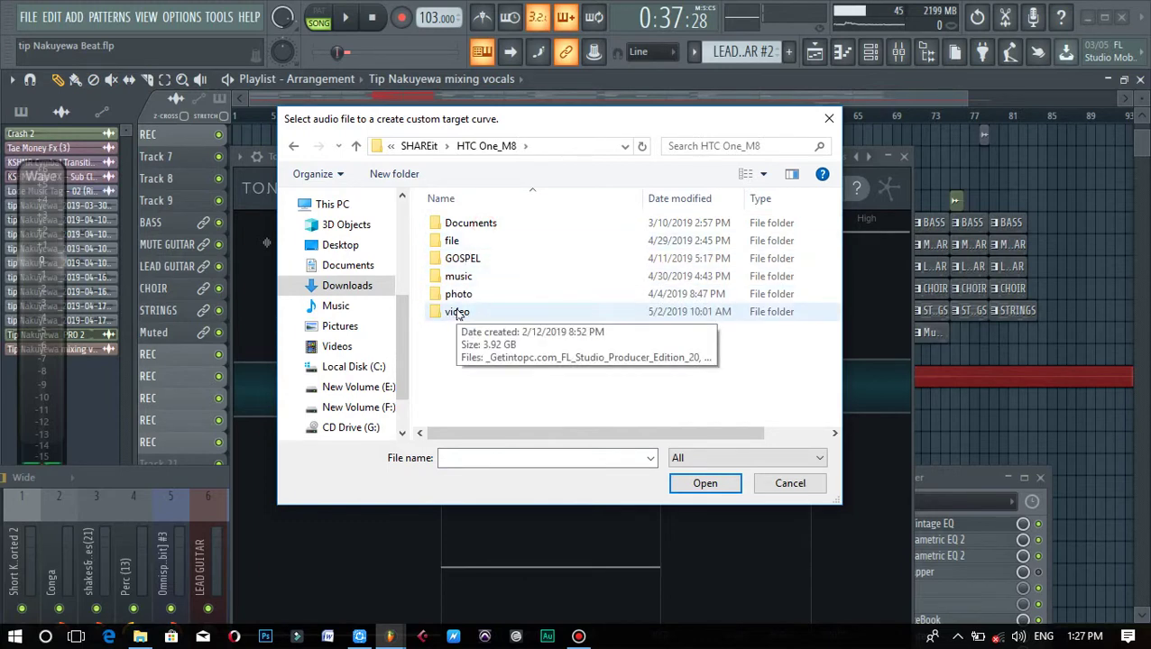
click(457, 284)
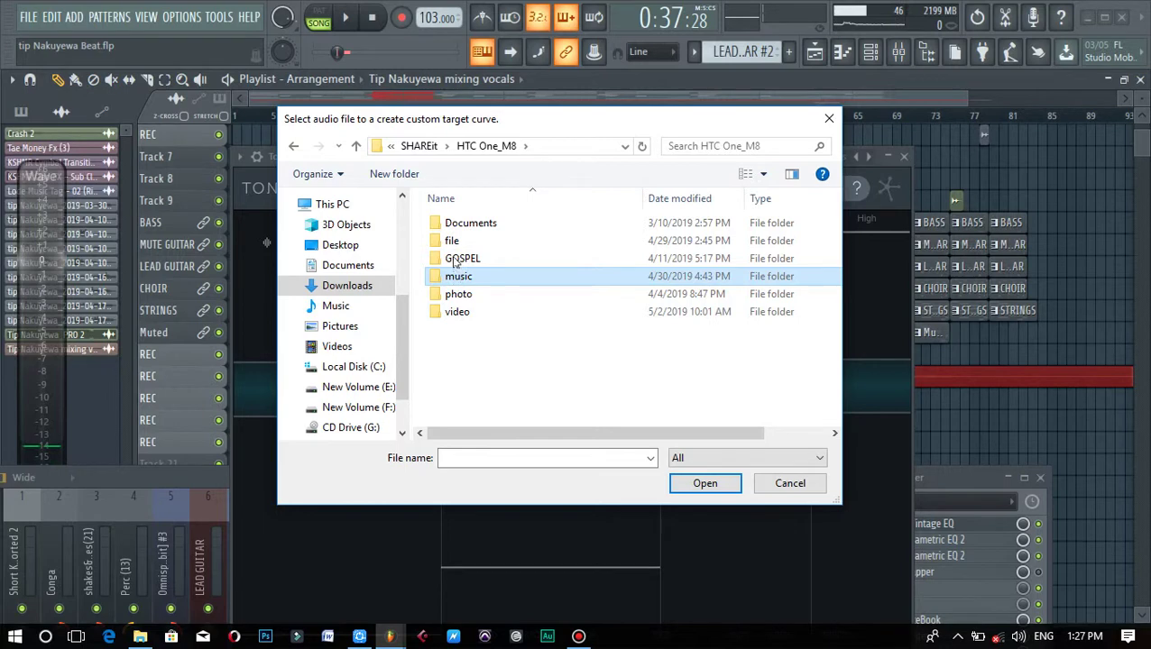
click(456, 241)
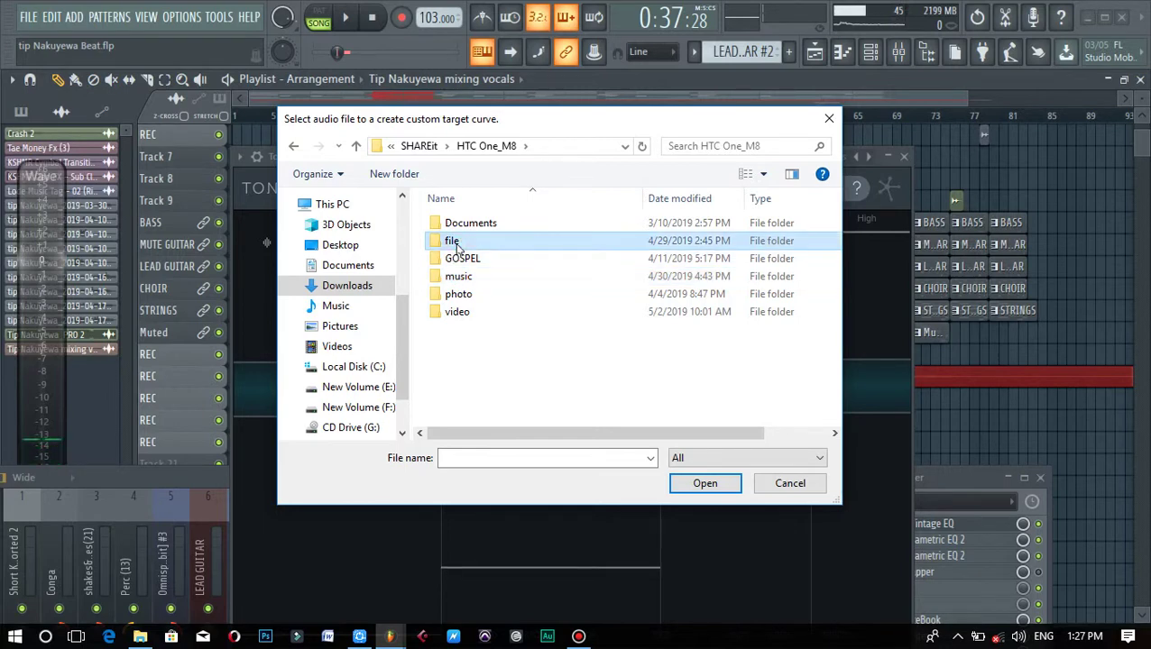
double_click(453, 242)
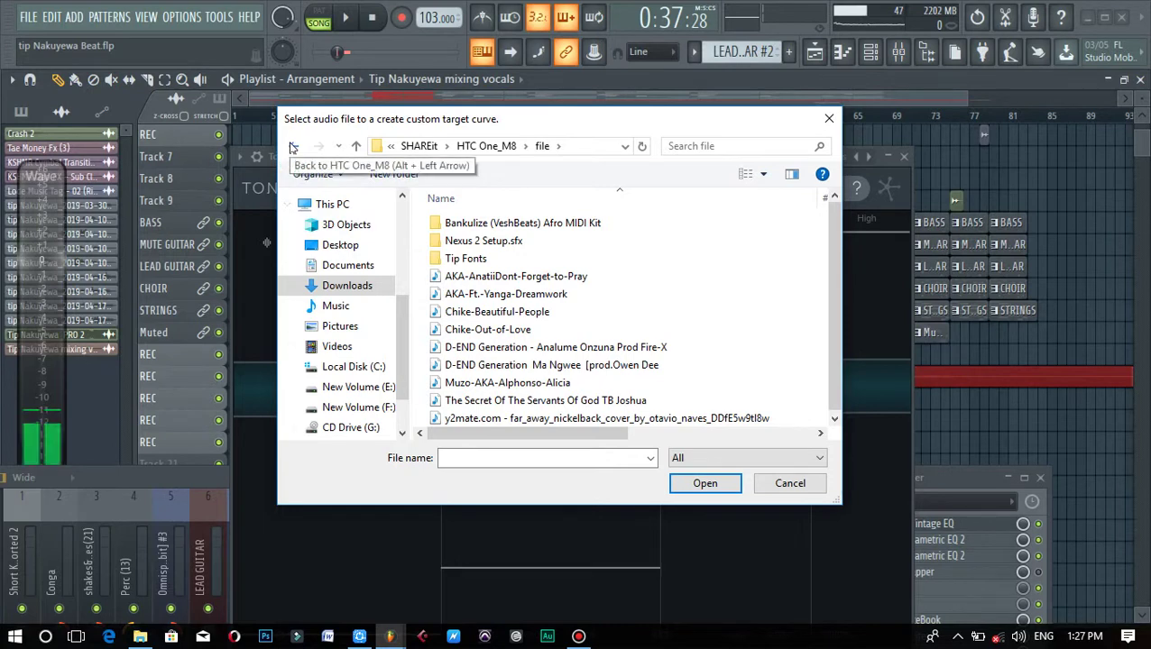
click(483, 331)
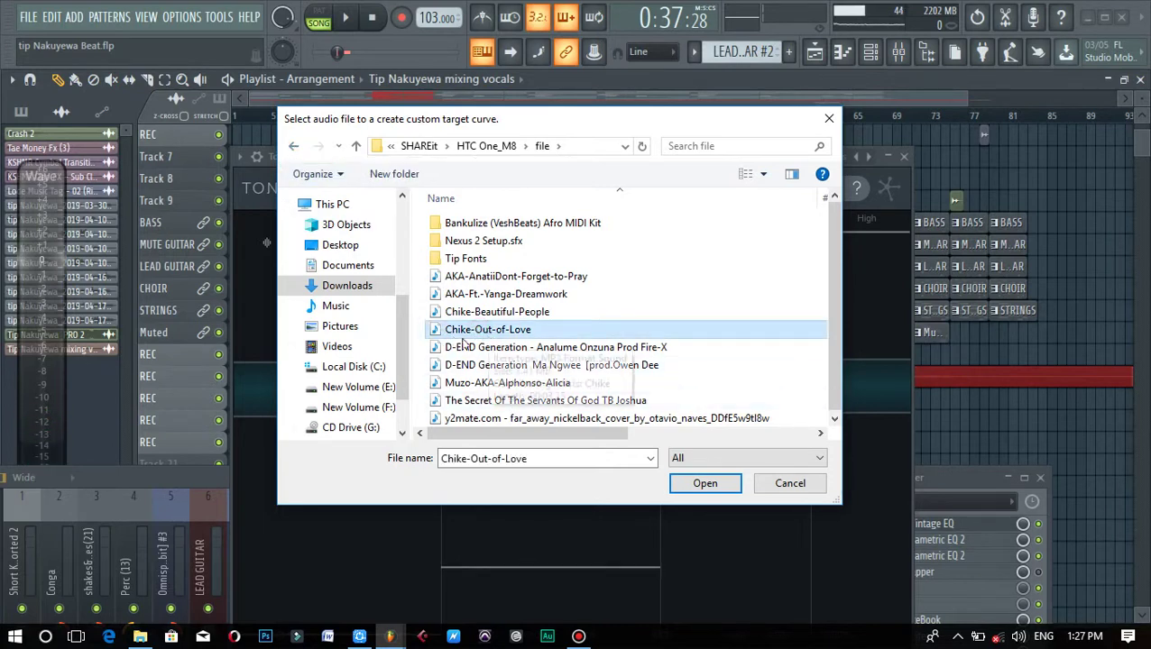
click(721, 486)
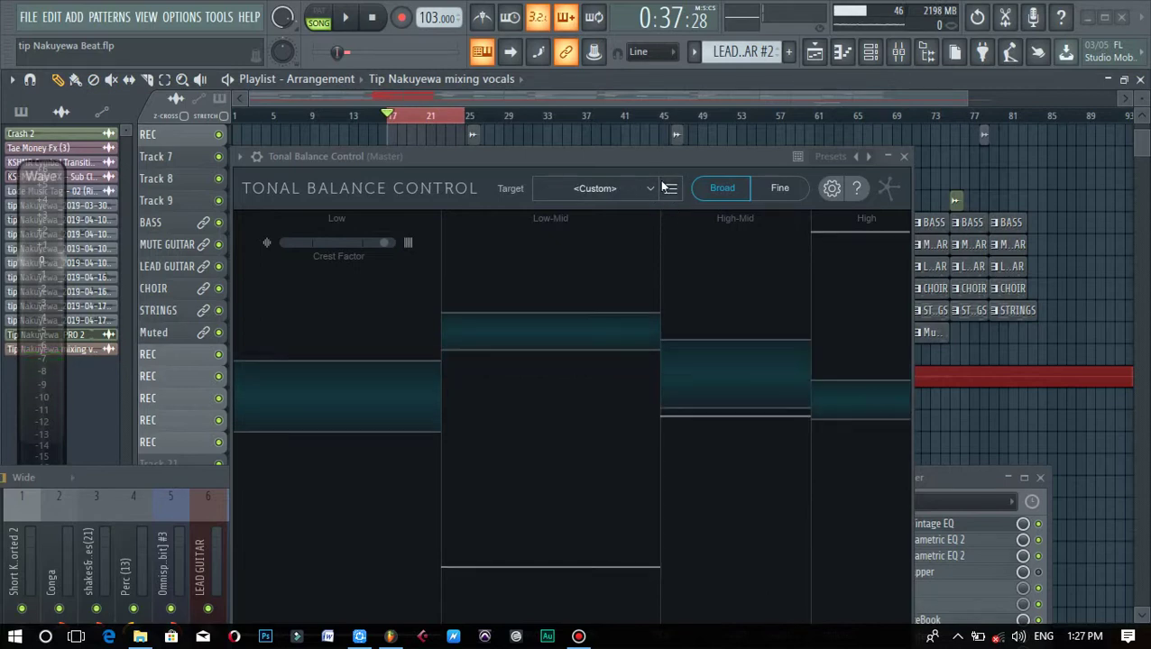
Play the song with Ozone 8 Vintage EQ disabled on the Master channel and lower the main volume to 28%.
drag(548, 160, 390, 107)
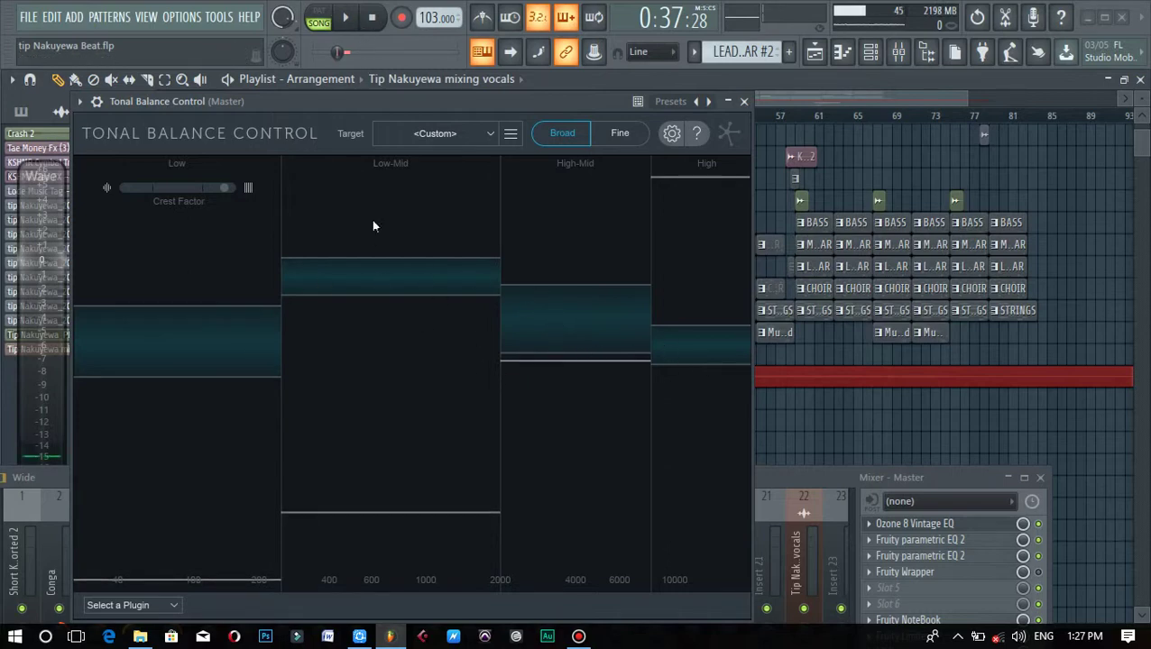
drag(470, 106, 450, 82)
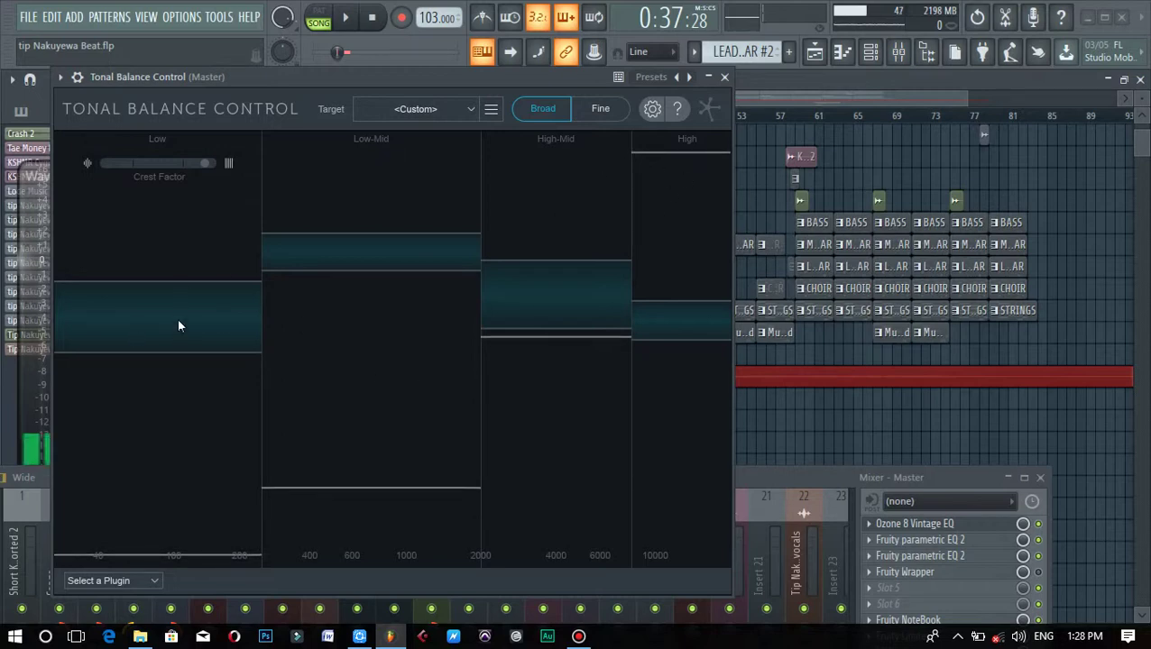
click(1028, 531)
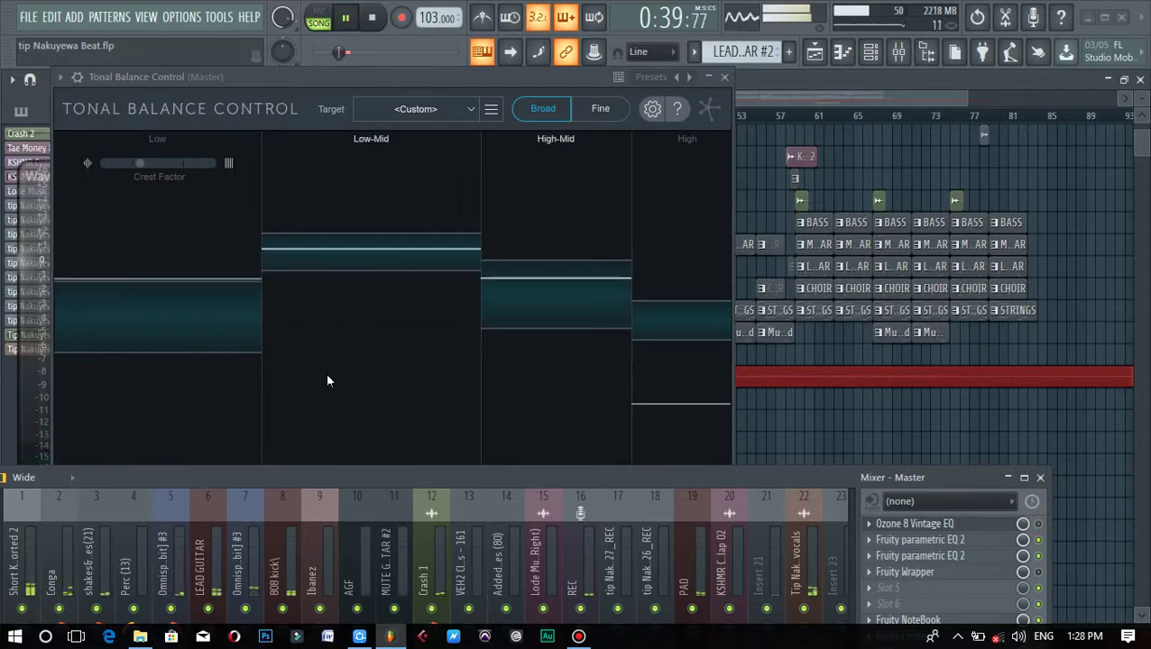
drag(282, 18, 282, 72)
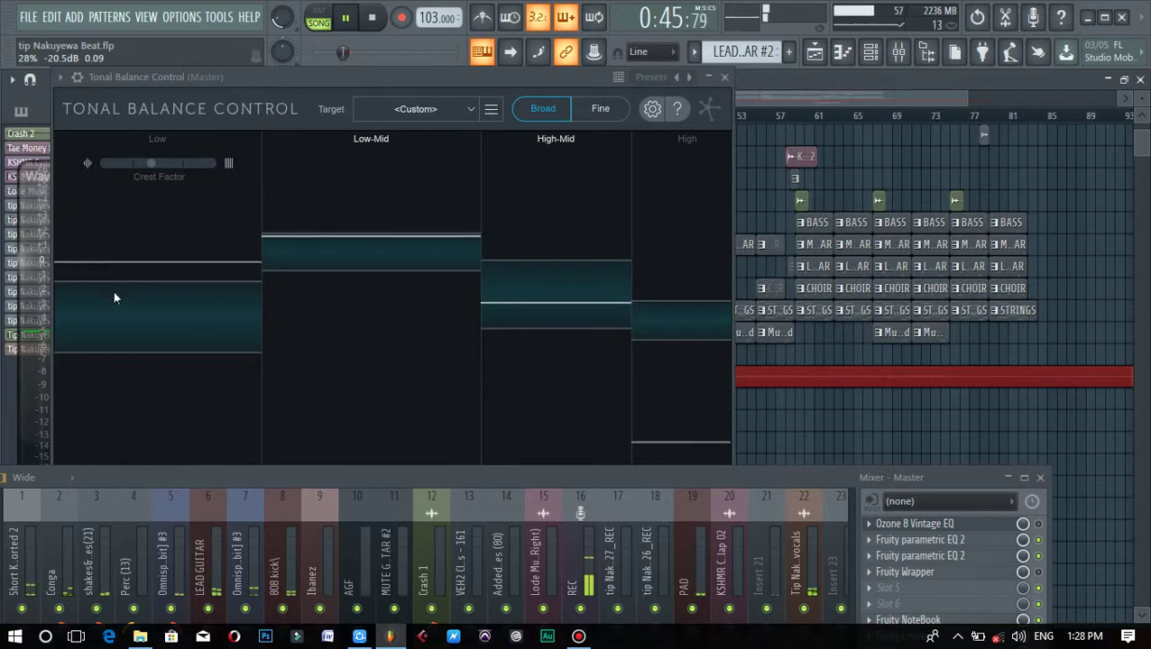
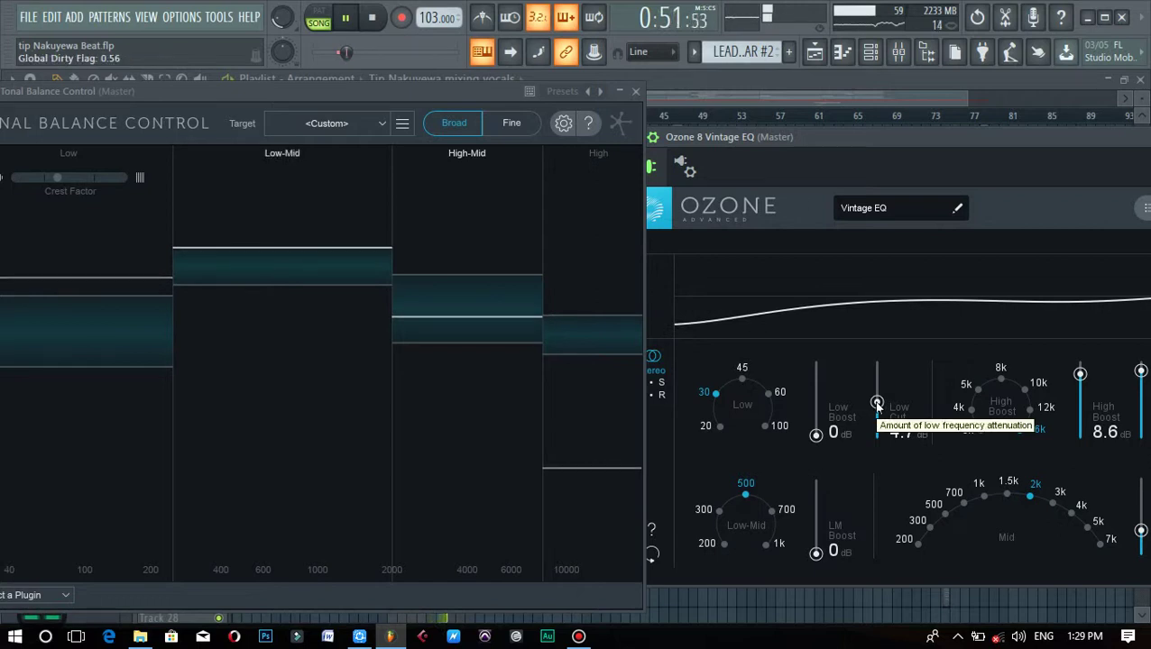
Place the Ozone 8 Vintage EQ window beside Tonal Balance Control and enable the EQ again on the Master channel.
drag(956, 137, 980, 151)
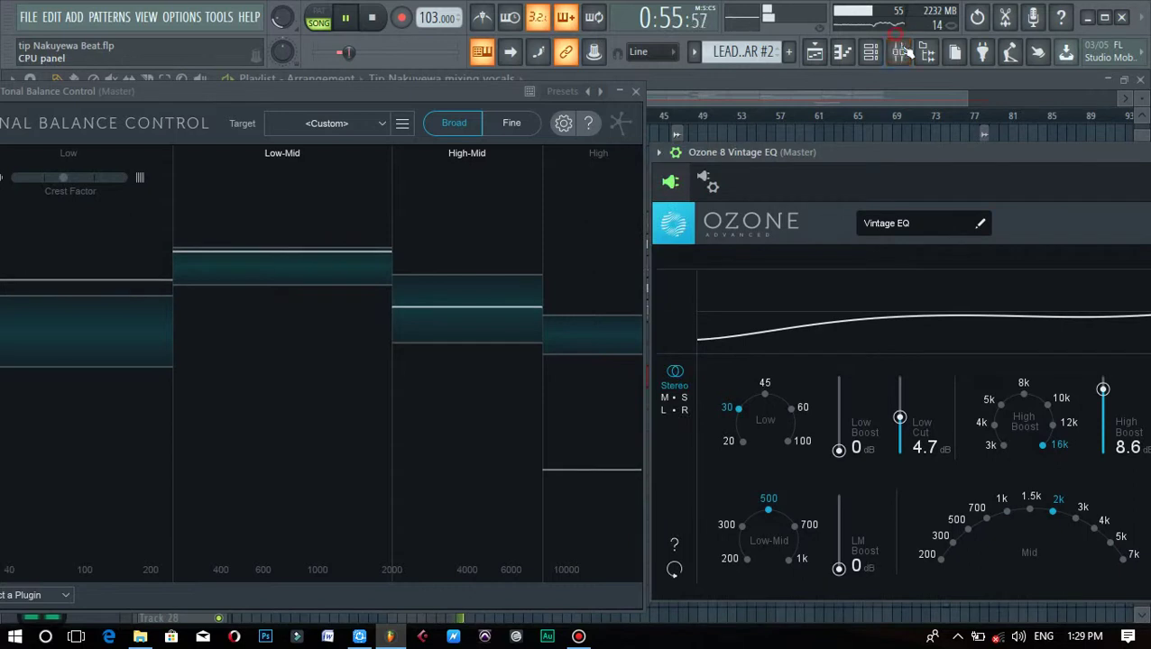
click(902, 52)
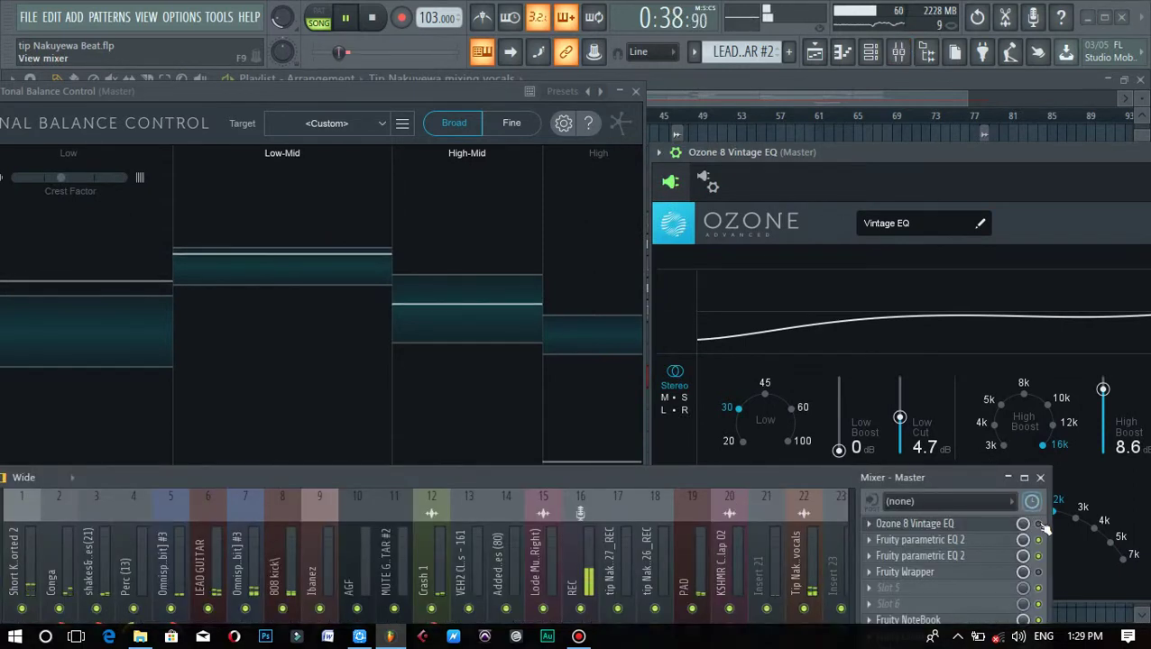
click(1040, 477)
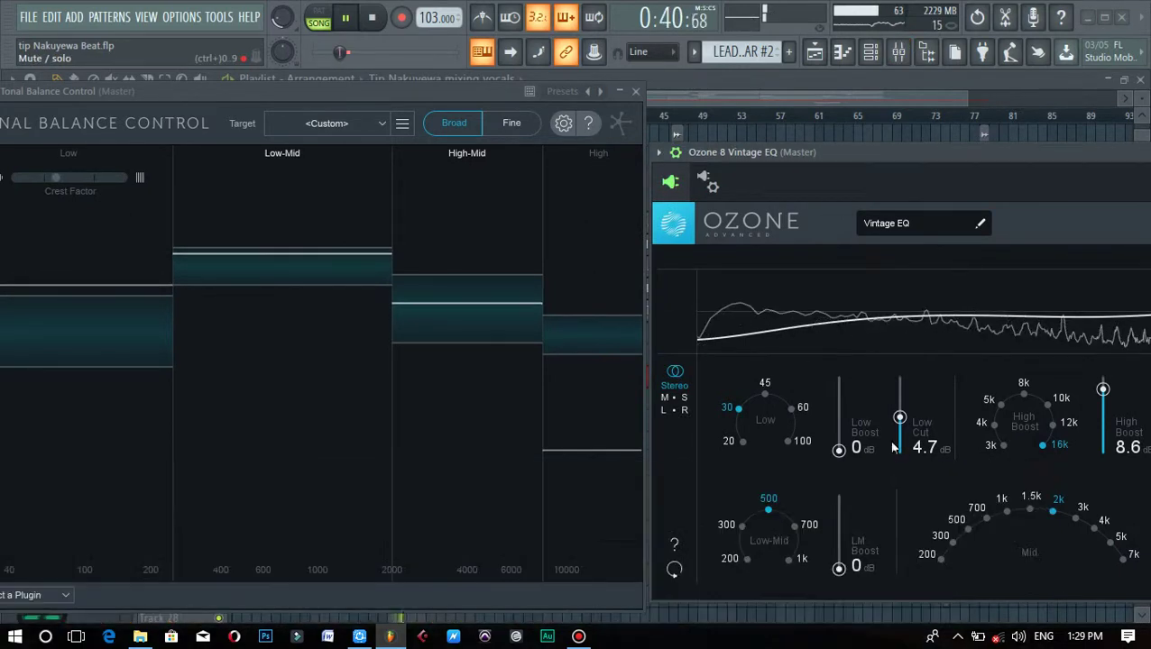
Set the Vintage EQ's Low Cut to 1.2 dB, High Boost to 10 dB and High Q to 8.2.
drag(902, 422, 900, 446)
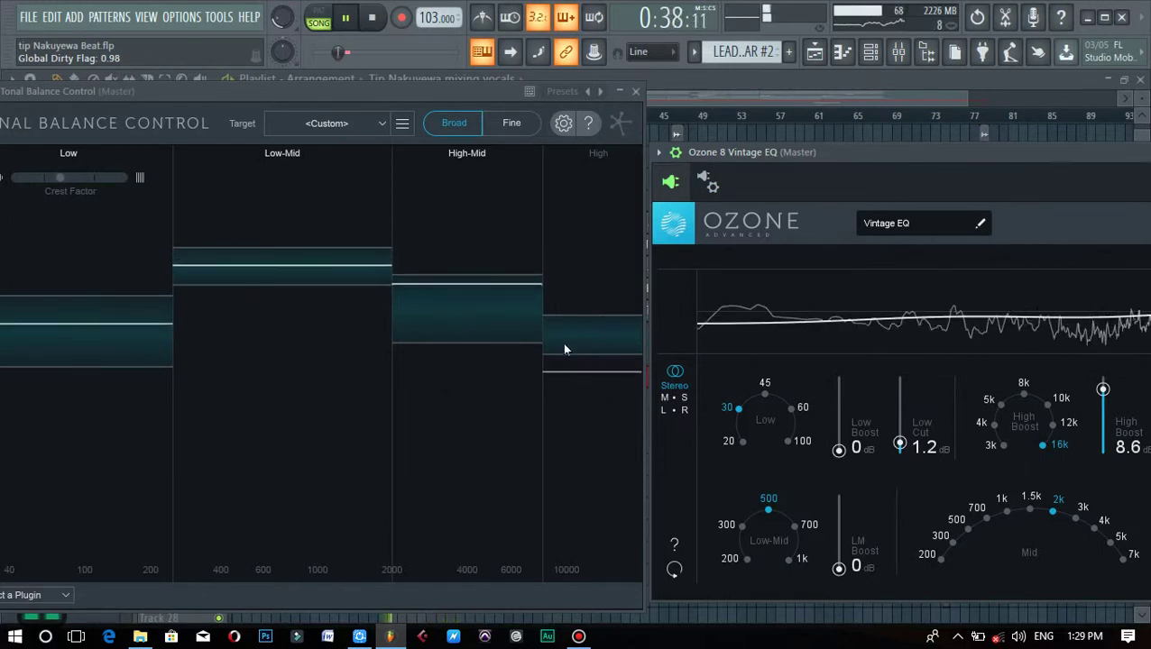
drag(845, 154, 499, 161)
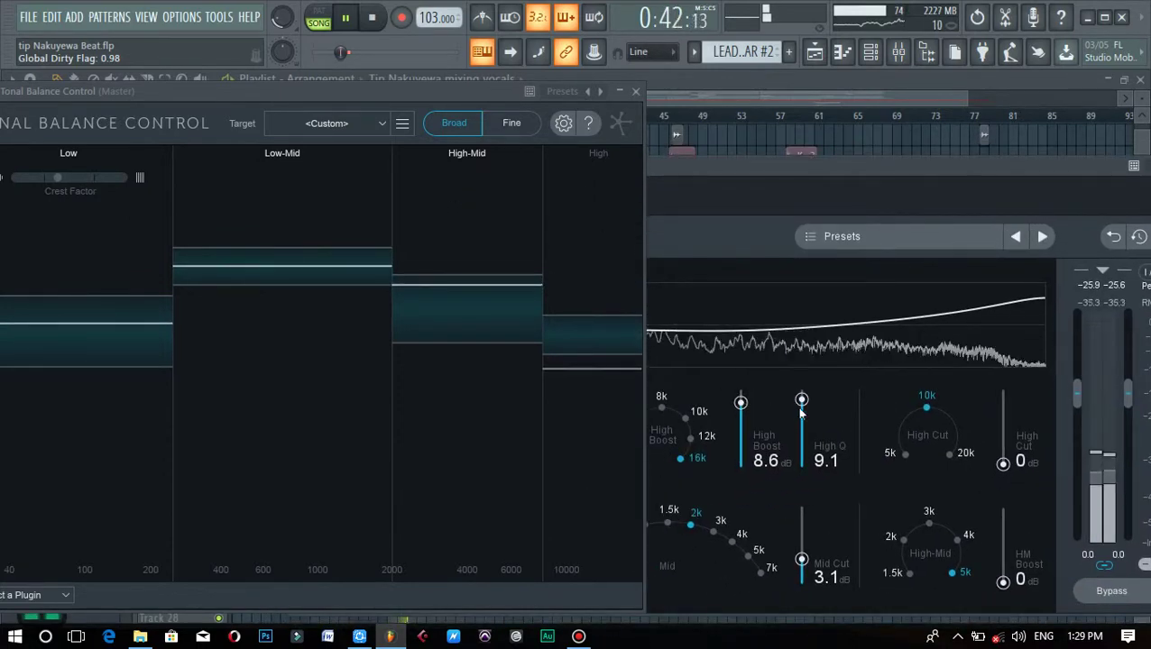
drag(801, 401, 745, 396)
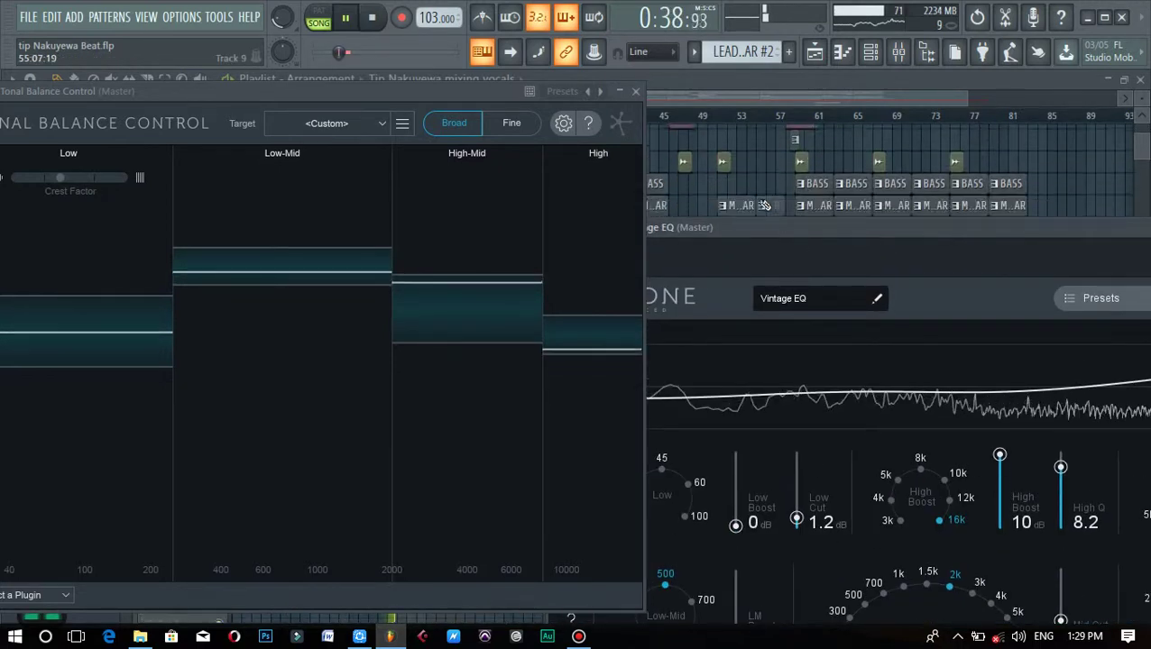
Close the Tonal Balance Control and Ozone 8 Vintage EQ windows and restart playback from bar 17.
scroll(764, 205, down, 2)
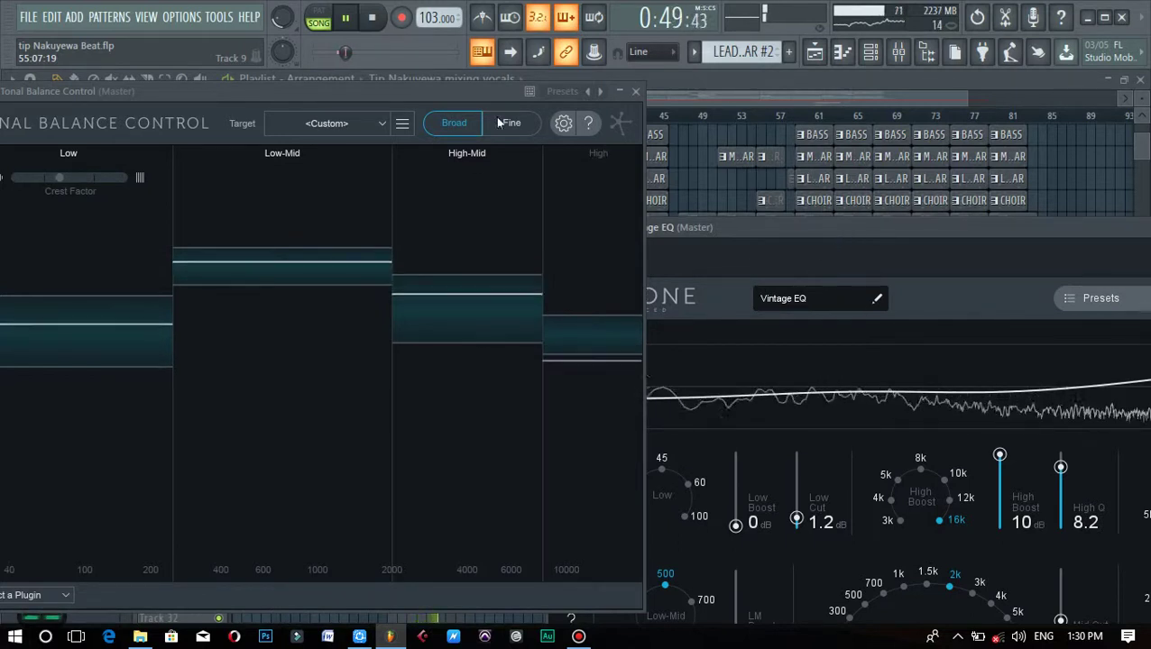
click(635, 91)
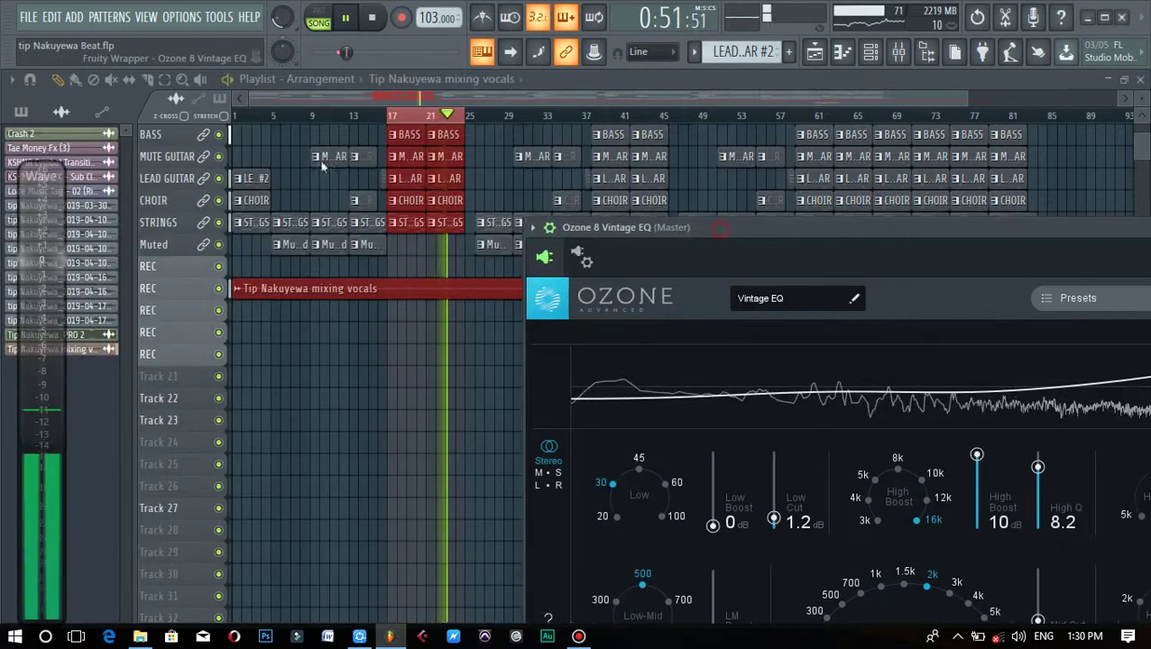
drag(695, 227, 224, 135)
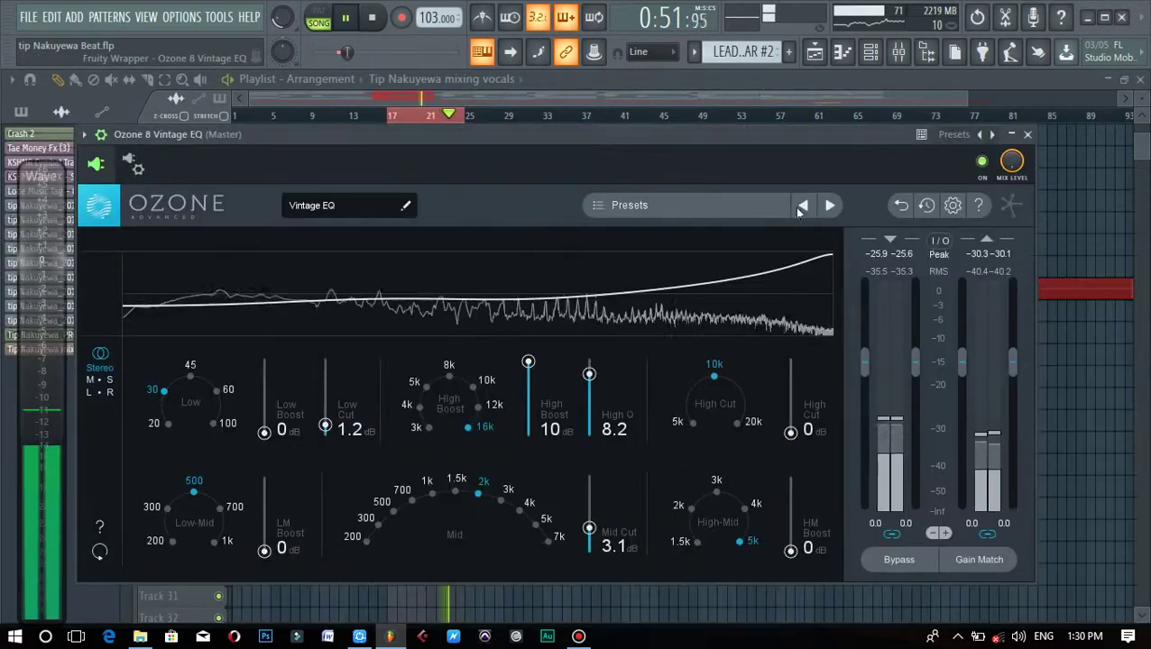
click(1027, 134)
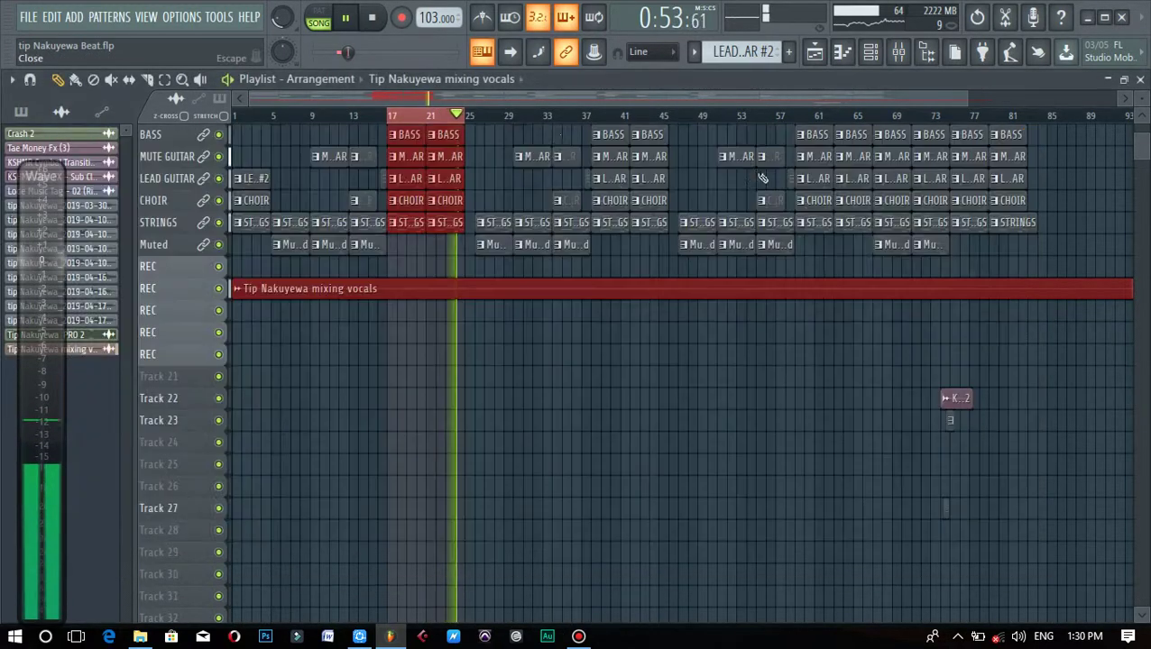
click(387, 115)
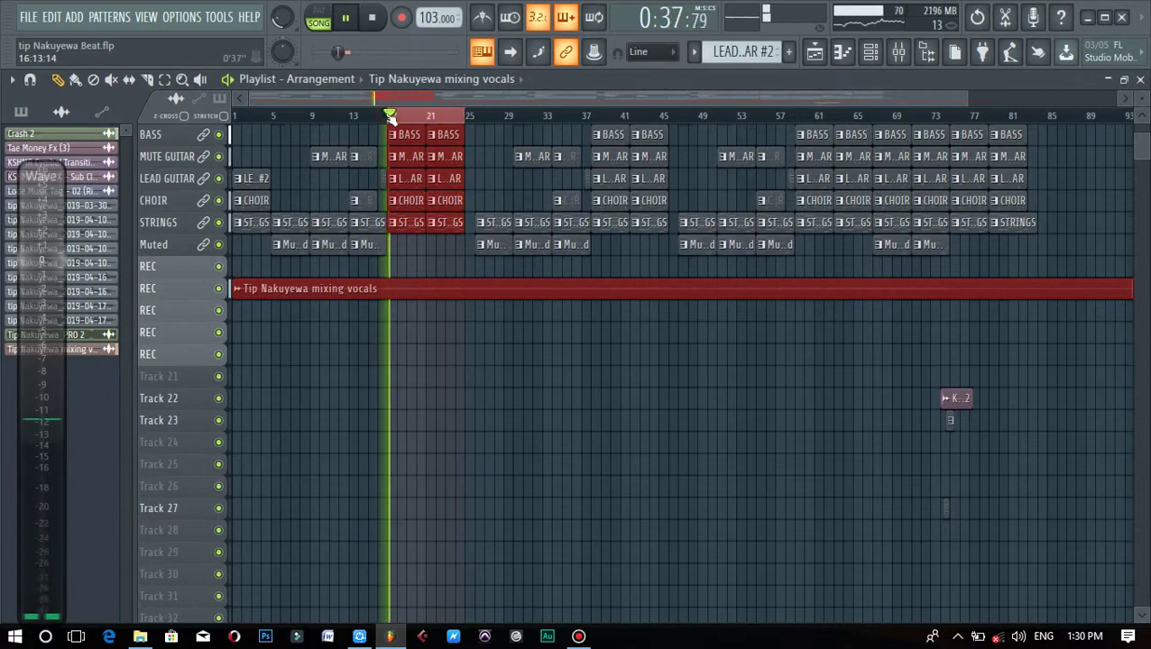